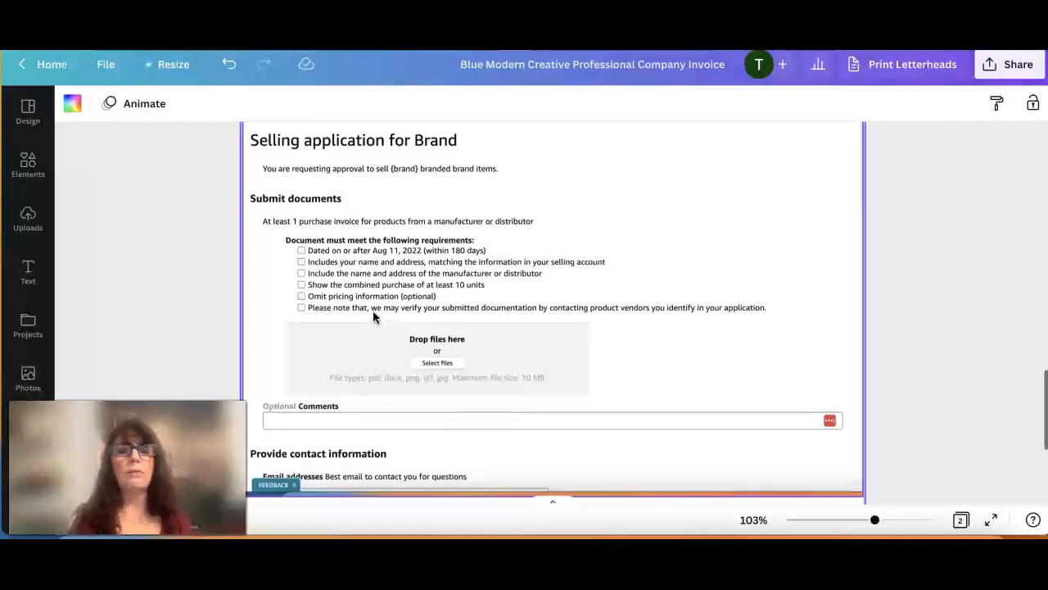
Look over the sample invoice on page 1, from the payment information up to the header.
scroll(373, 317, up, 5)
scroll(372, 317, up, 5)
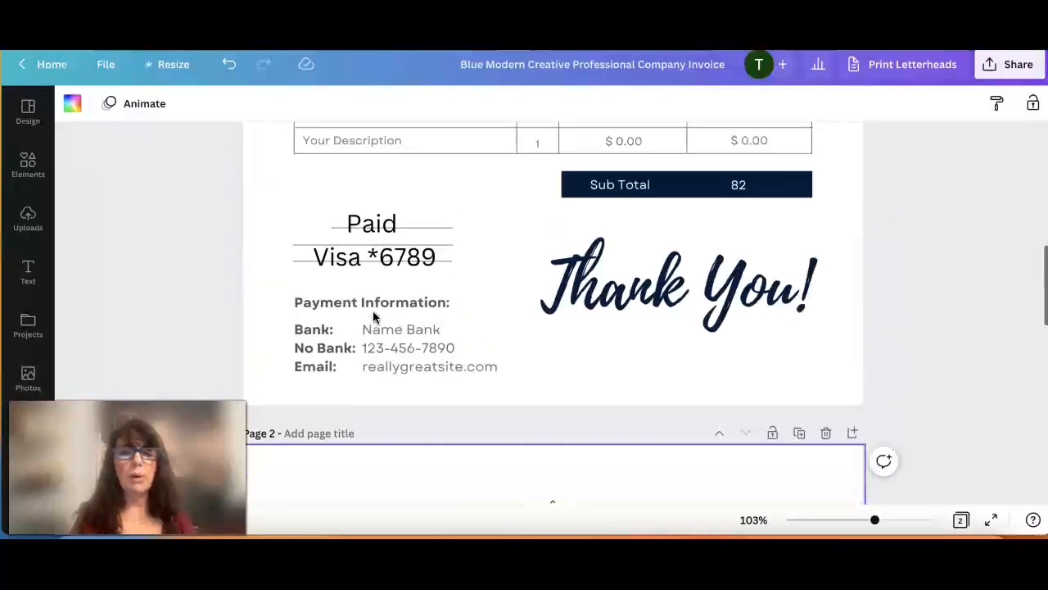
click(518, 321)
scroll(518, 321, up, 8)
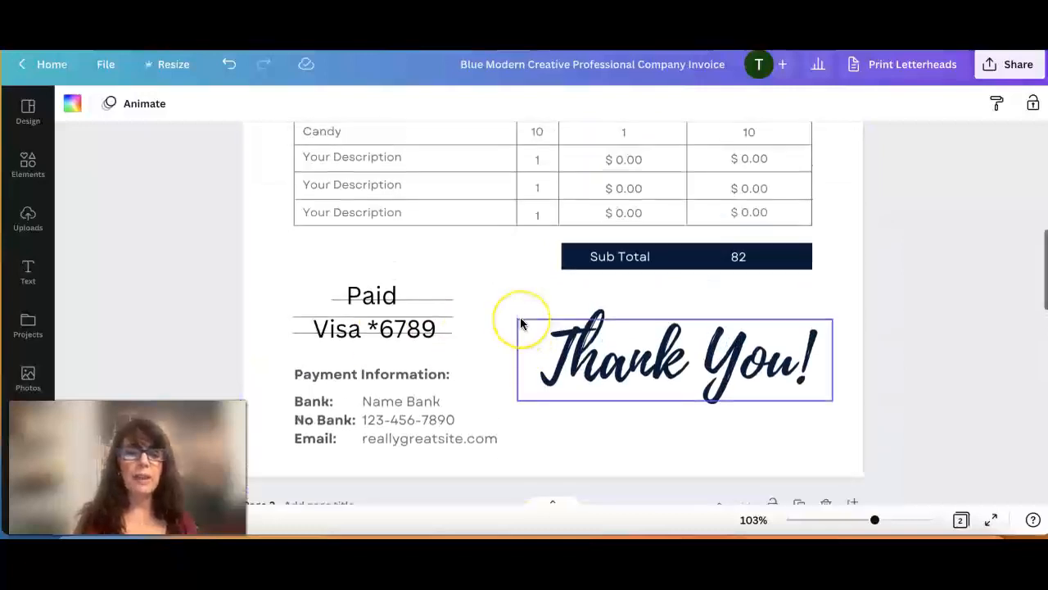
scroll(521, 318, up, 3)
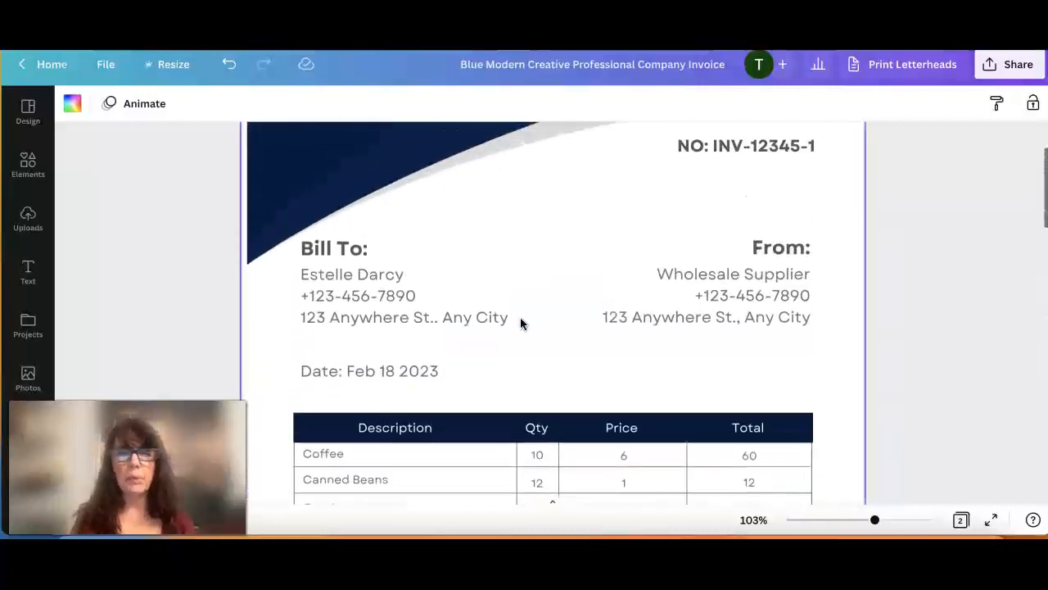
scroll(521, 323, up, 1)
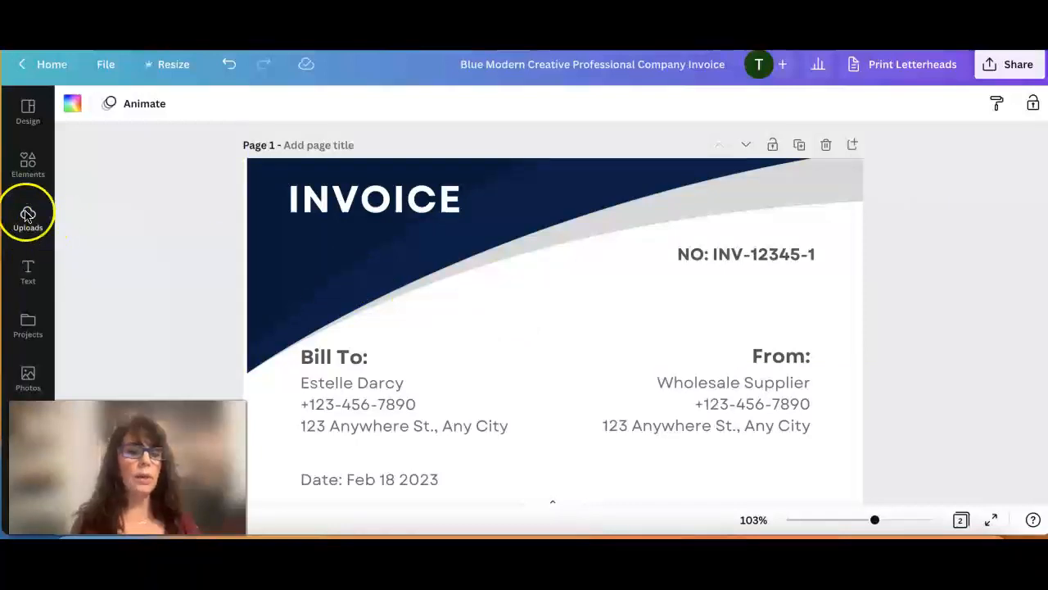
scroll(170, 235, up, 1)
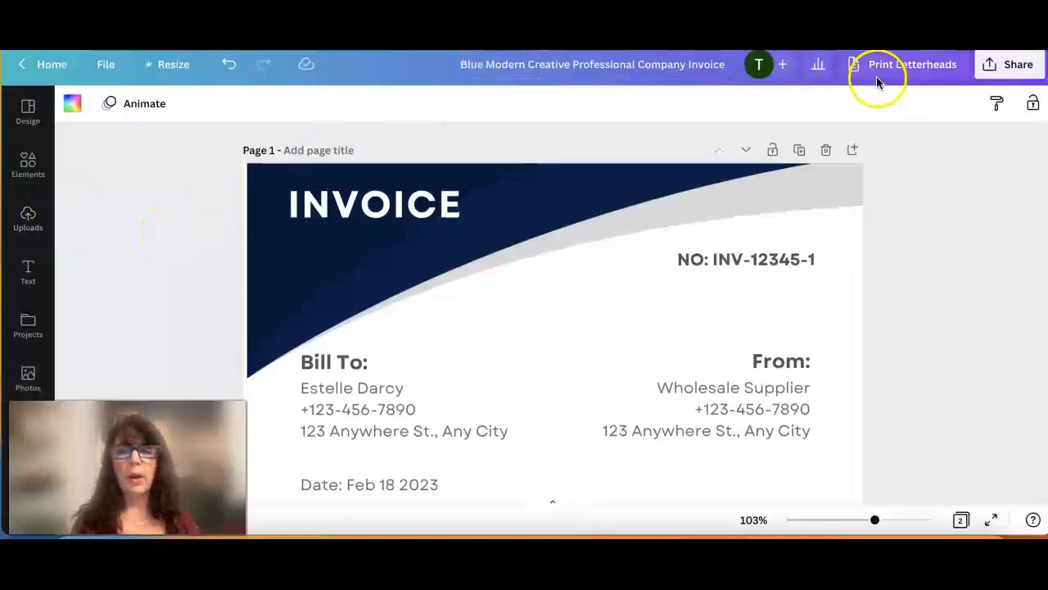
click(28, 218)
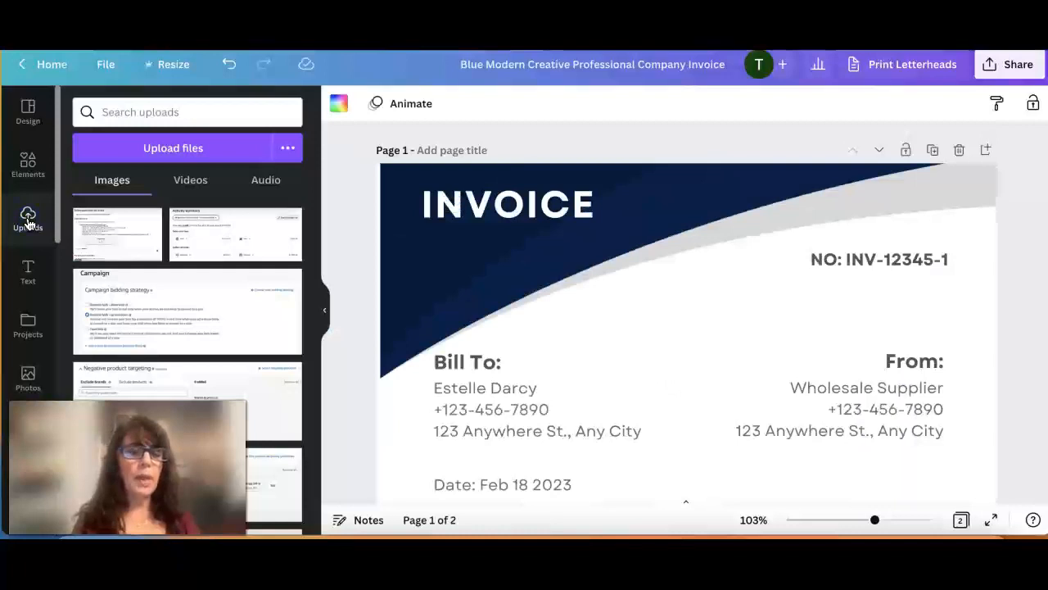
click(160, 150)
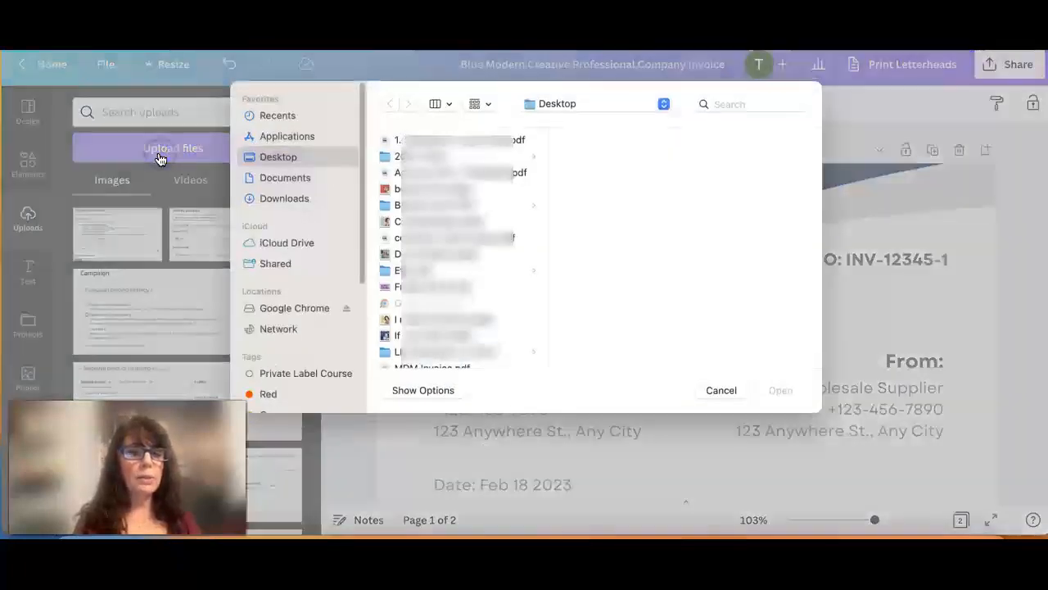
click(276, 156)
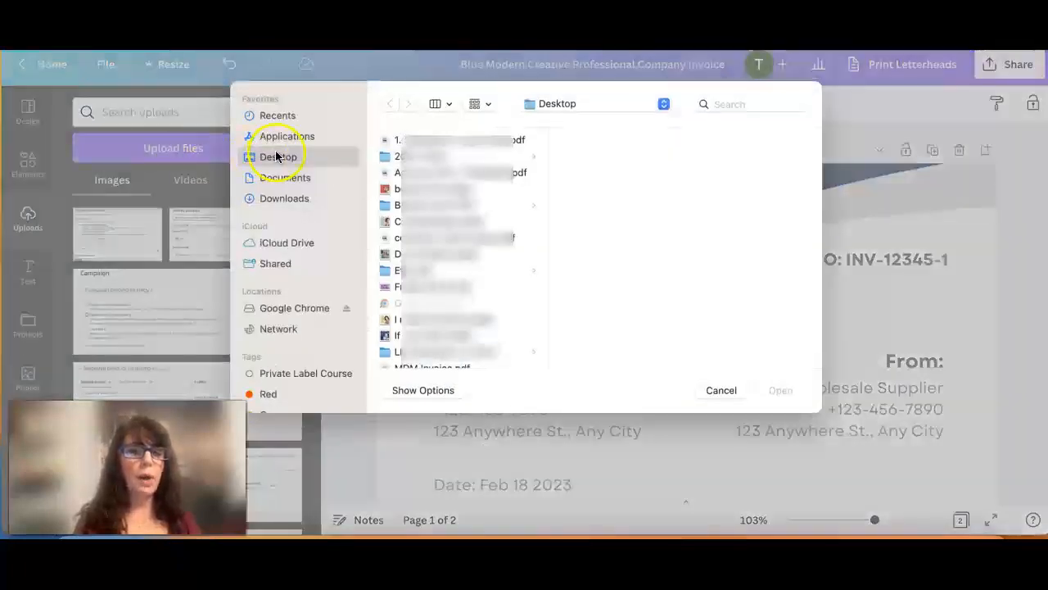
click(716, 390)
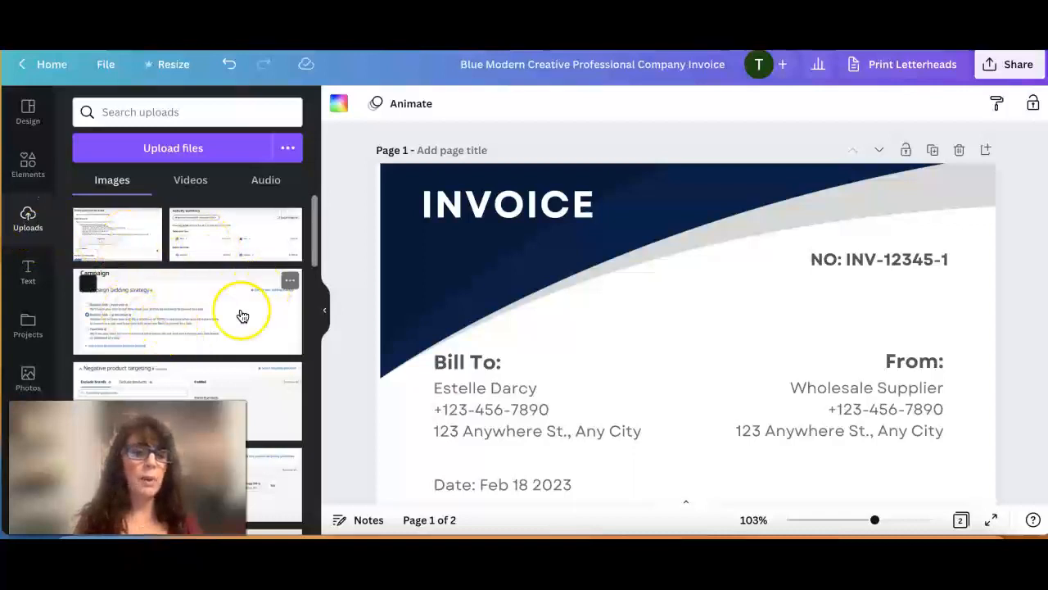
click(27, 331)
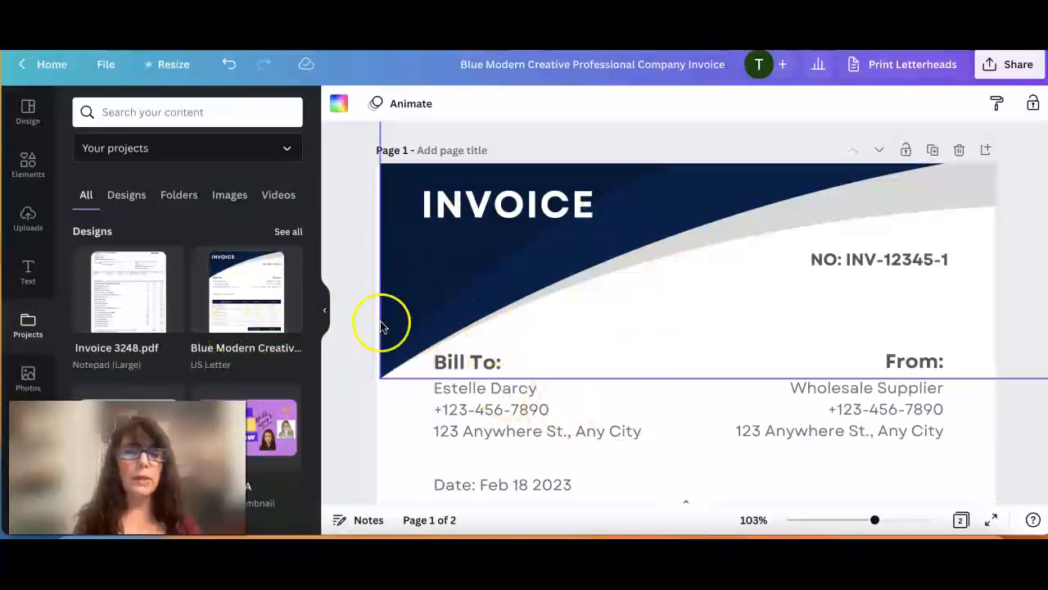
click(27, 219)
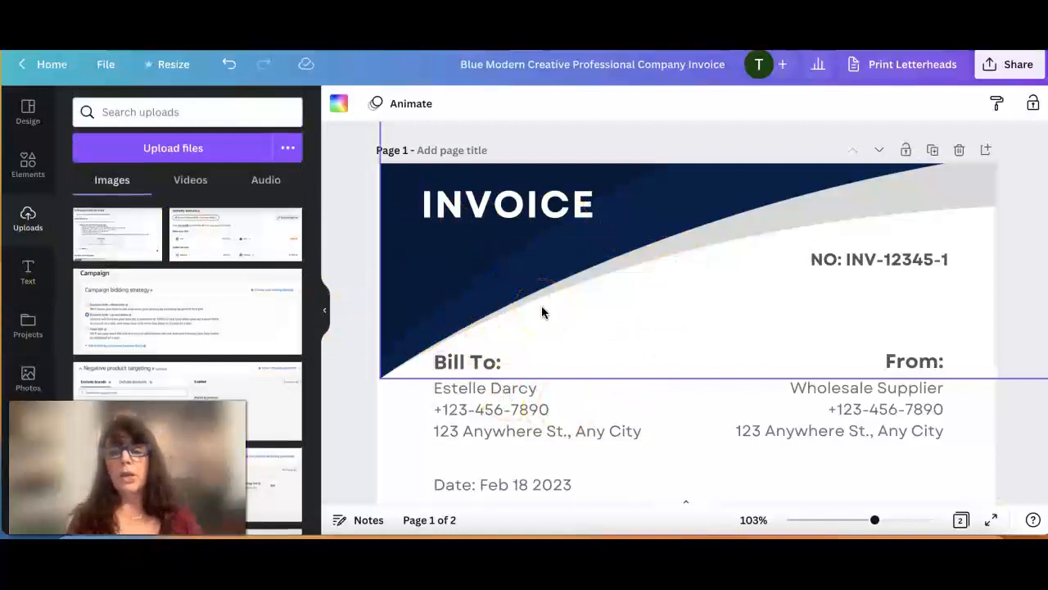
Search the elements for "box" and add the thick rectangular outline graphic to page 1 of the invoice.
scroll(795, 352, down, 1)
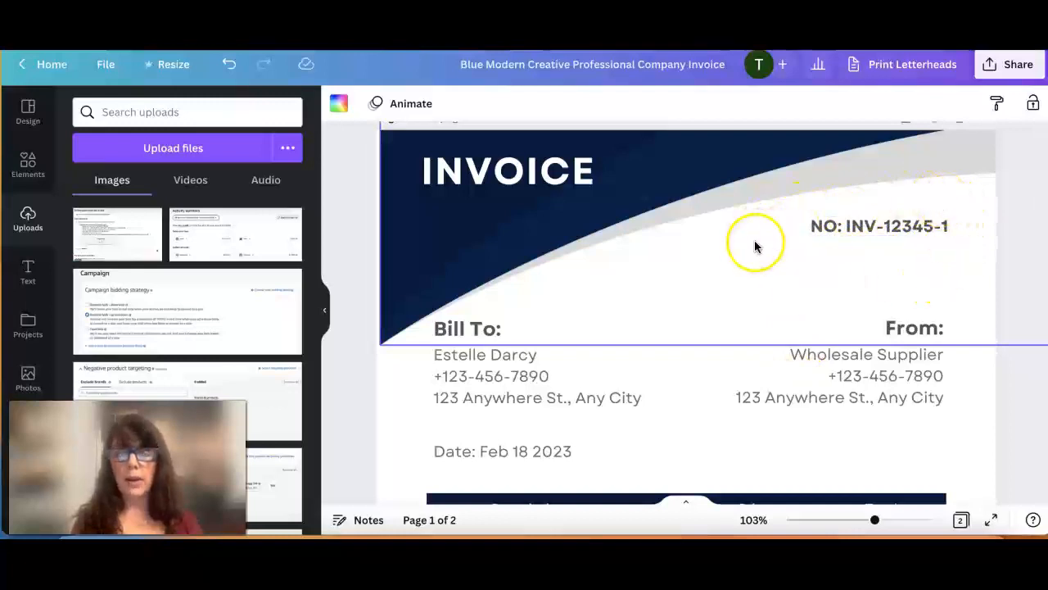
scroll(755, 245, down, 1)
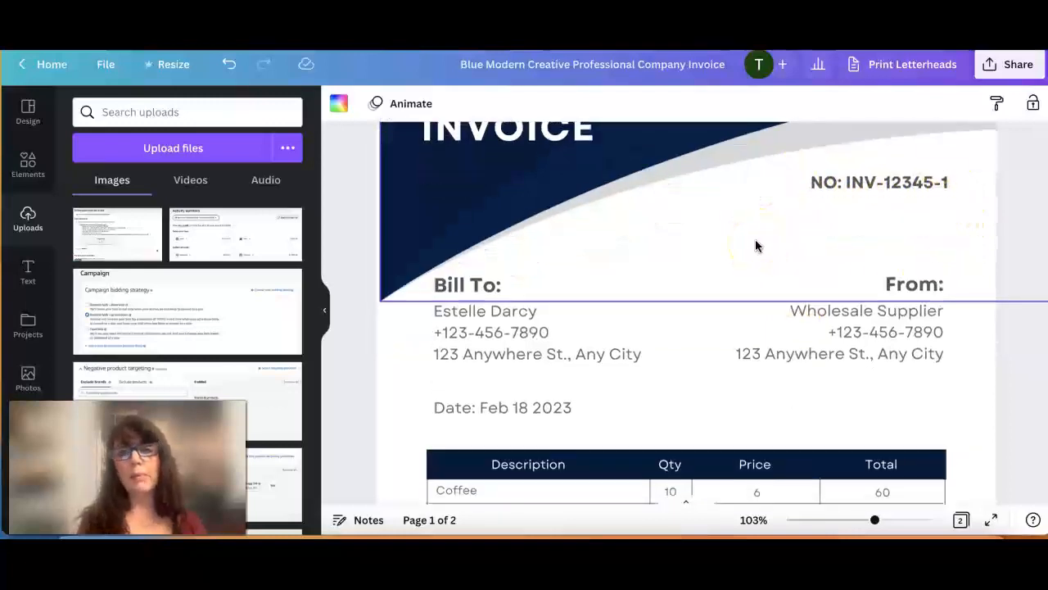
scroll(755, 245, down, 2)
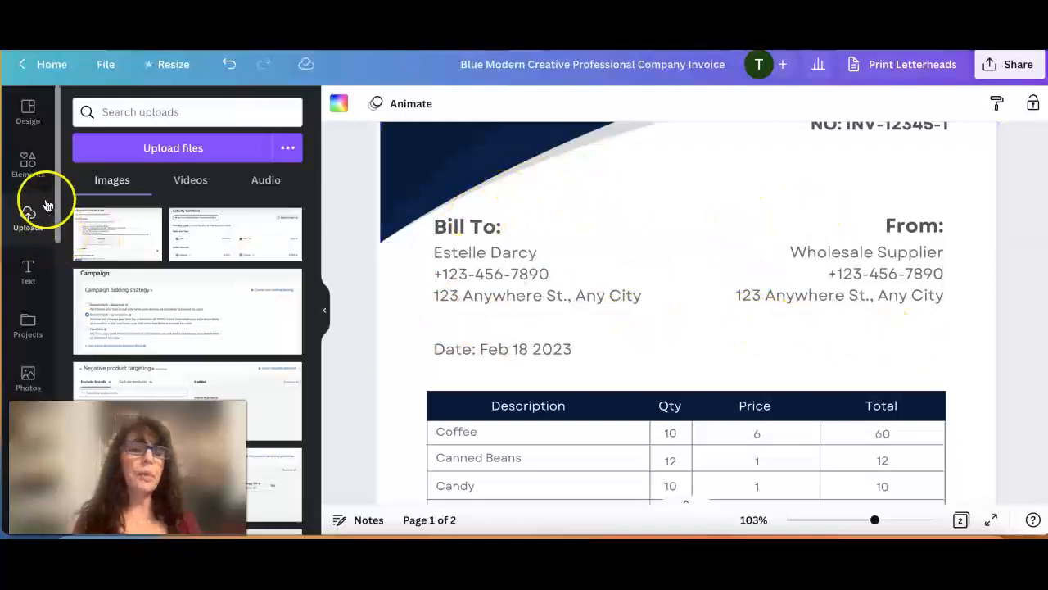
click(25, 175)
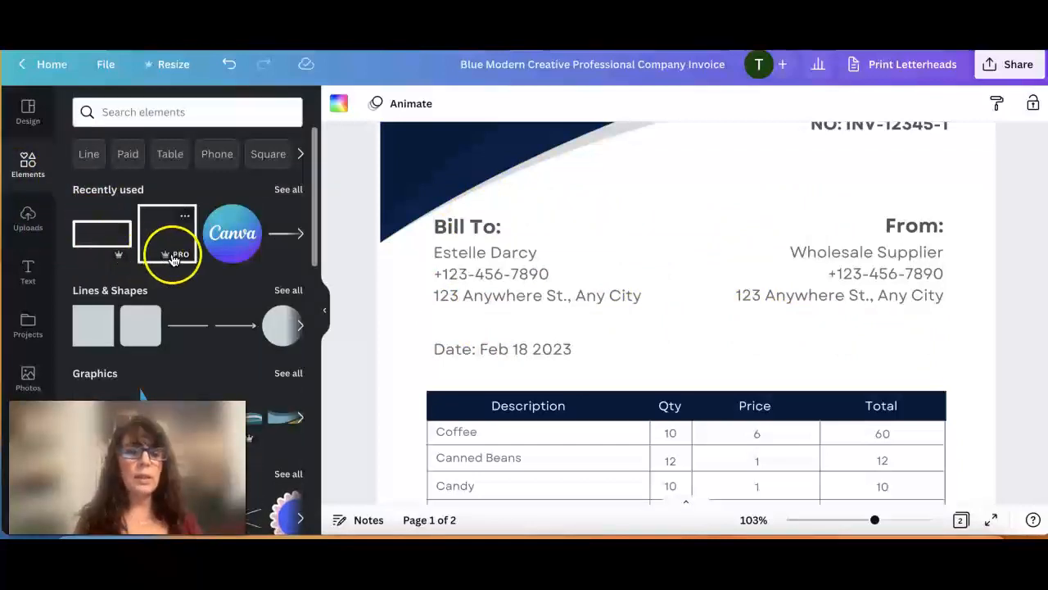
click(136, 111)
text(box)
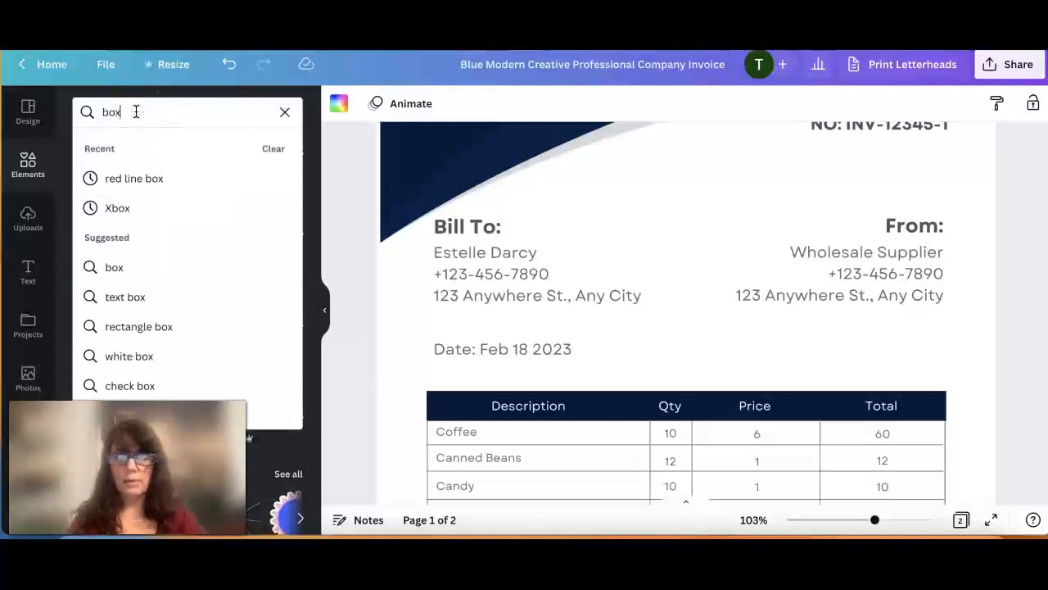
key(Return)
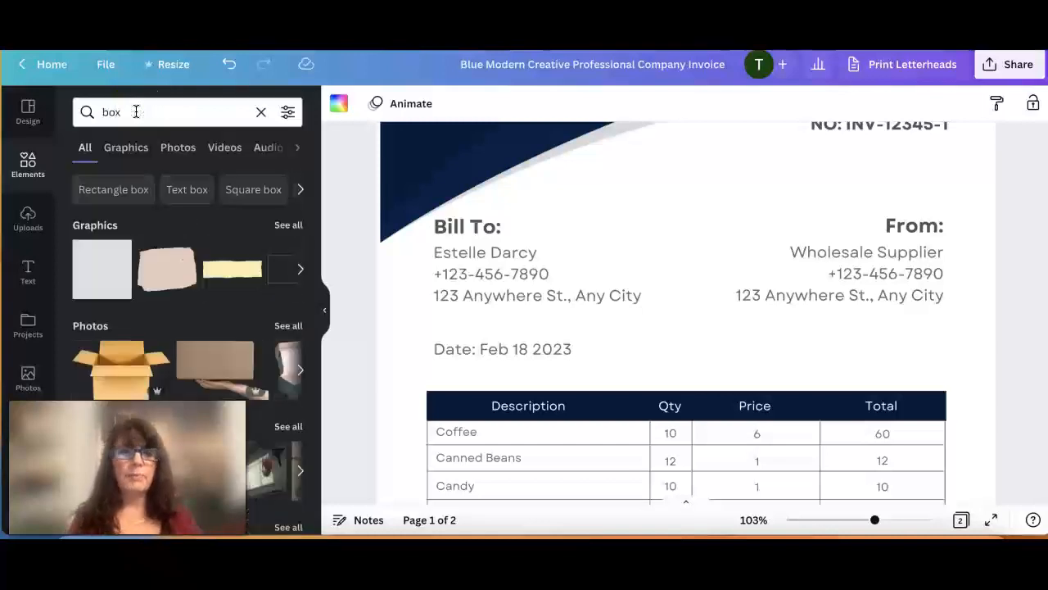
scroll(207, 274, right, 3)
scroll(207, 275, right, 3)
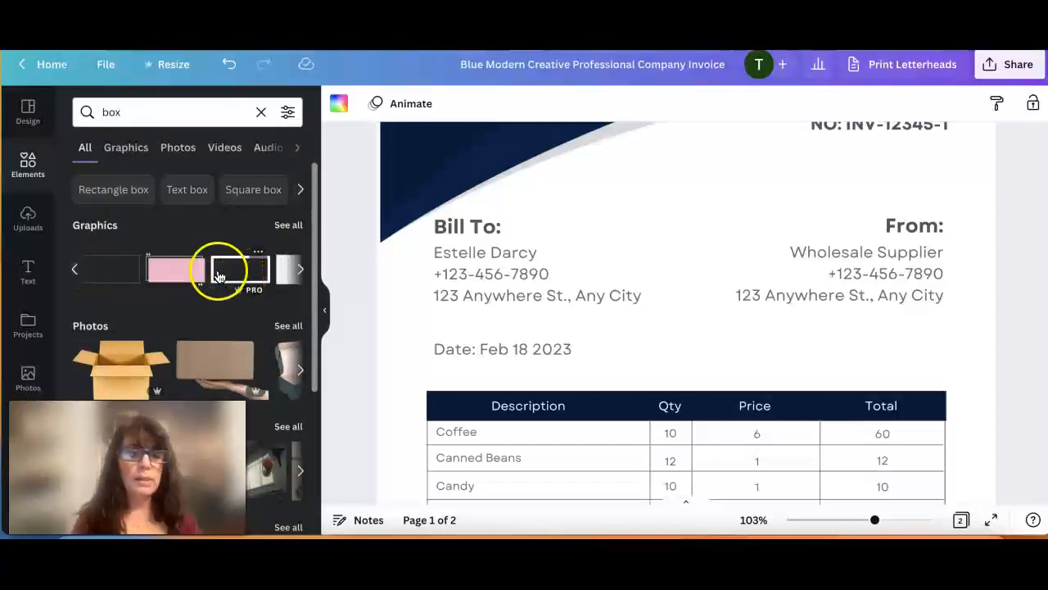
click(226, 270)
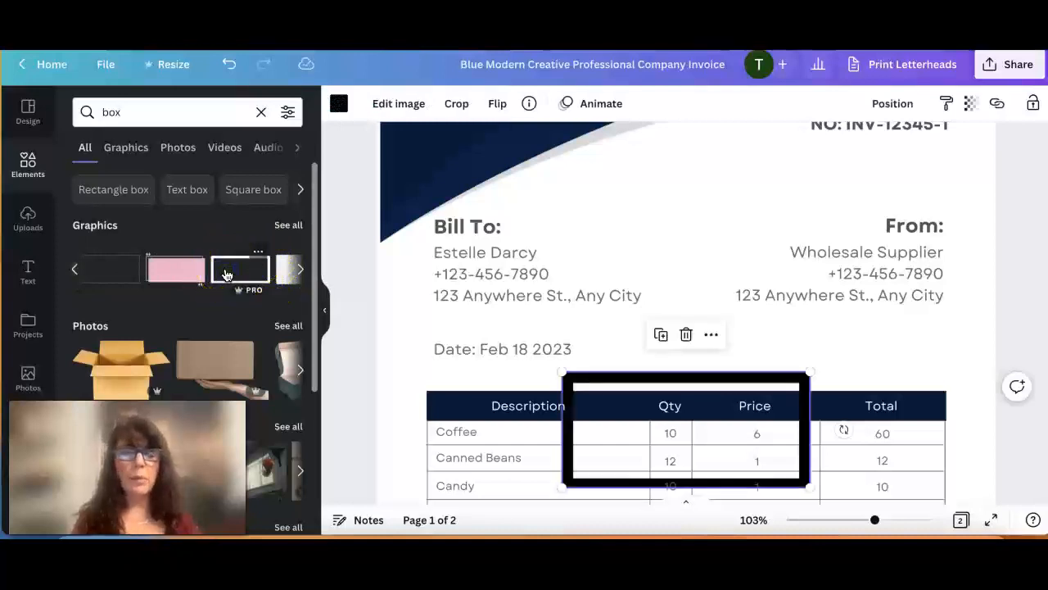
Move the outline box up so that it frames the "From:" supplier details.
click(715, 383)
drag(715, 383, 875, 221)
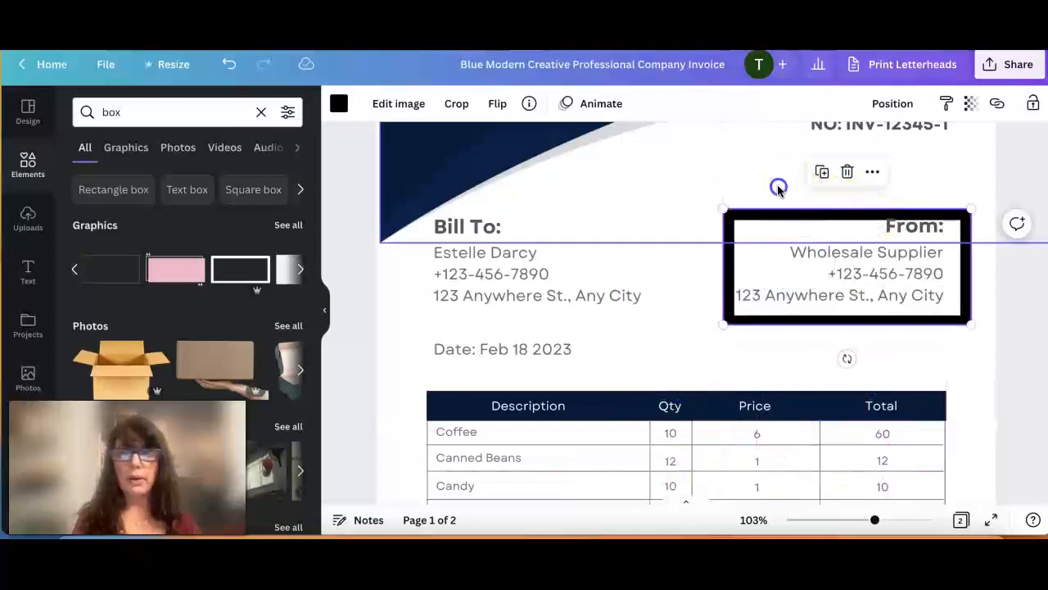
click(784, 217)
mouse_move(784, 217)
mouse_down()
mouse_move(784, 206)
mouse_move(767, 206)
mouse_up()
click(771, 207)
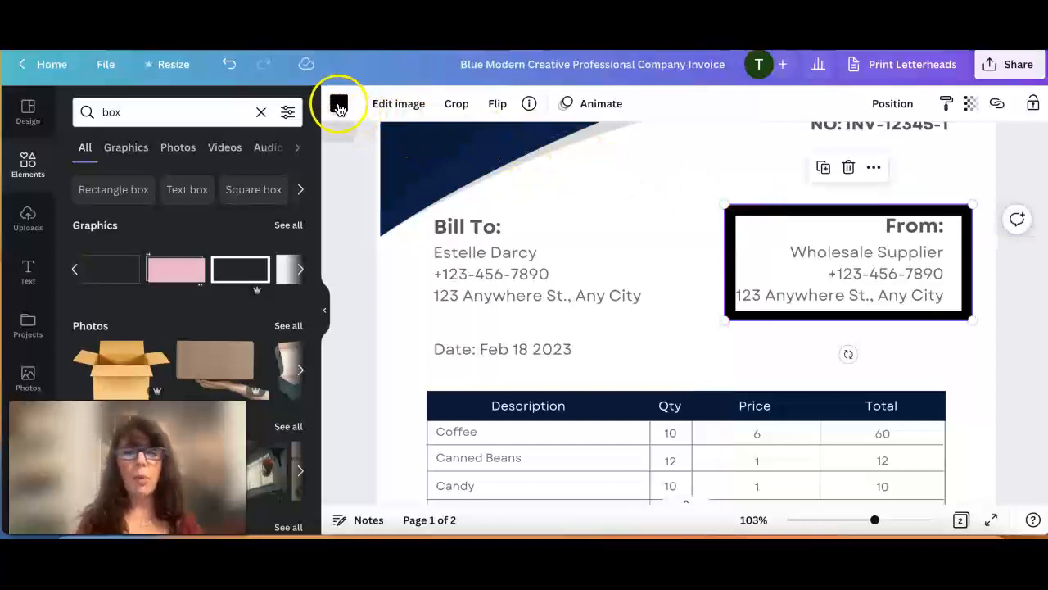
Recolor the box around the "From:" details with the light orange default color.
click(338, 104)
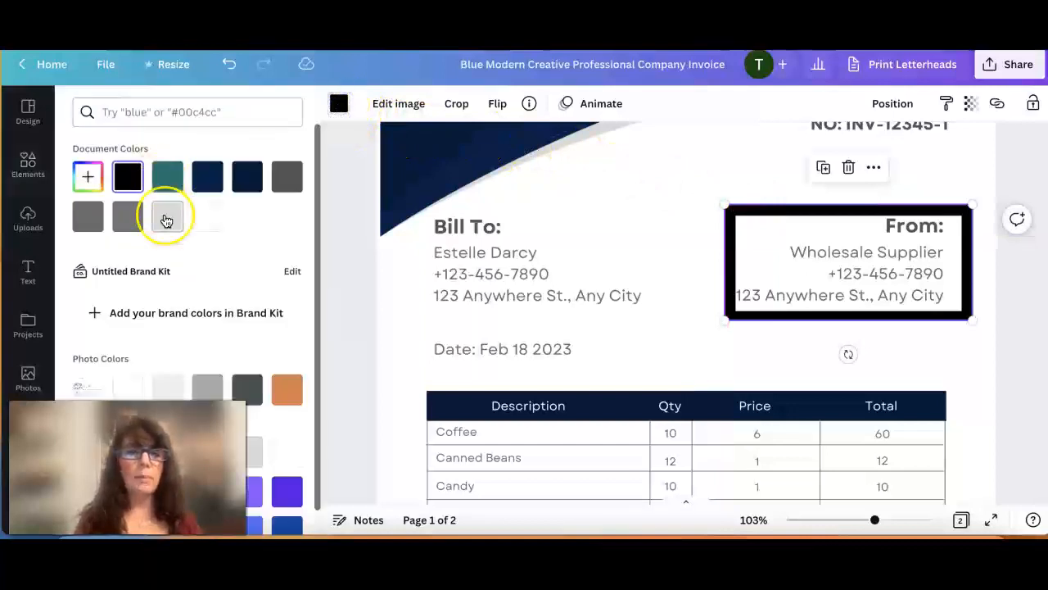
scroll(165, 218, down, 3)
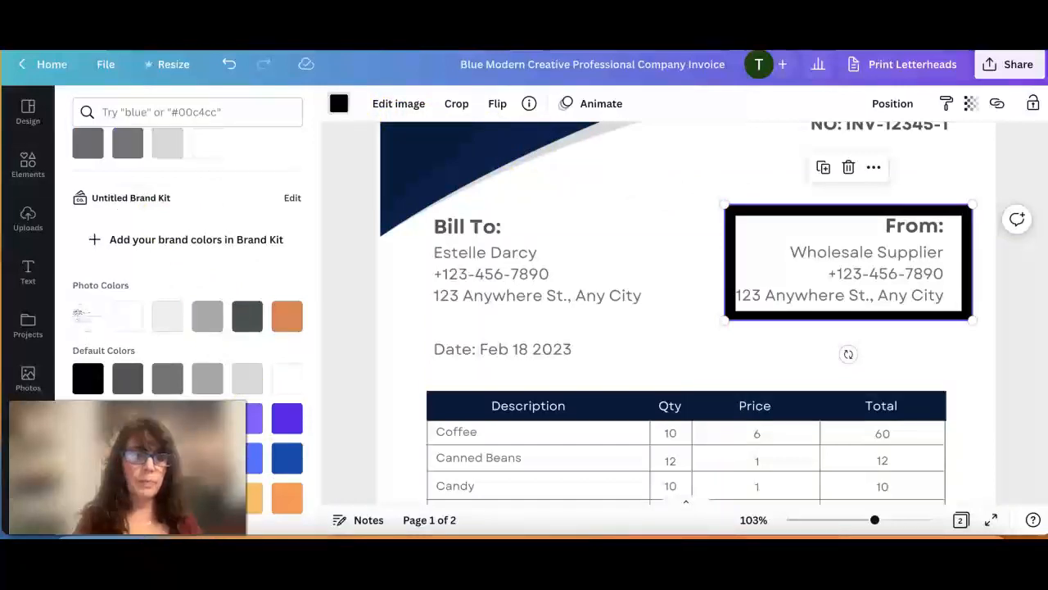
click(287, 500)
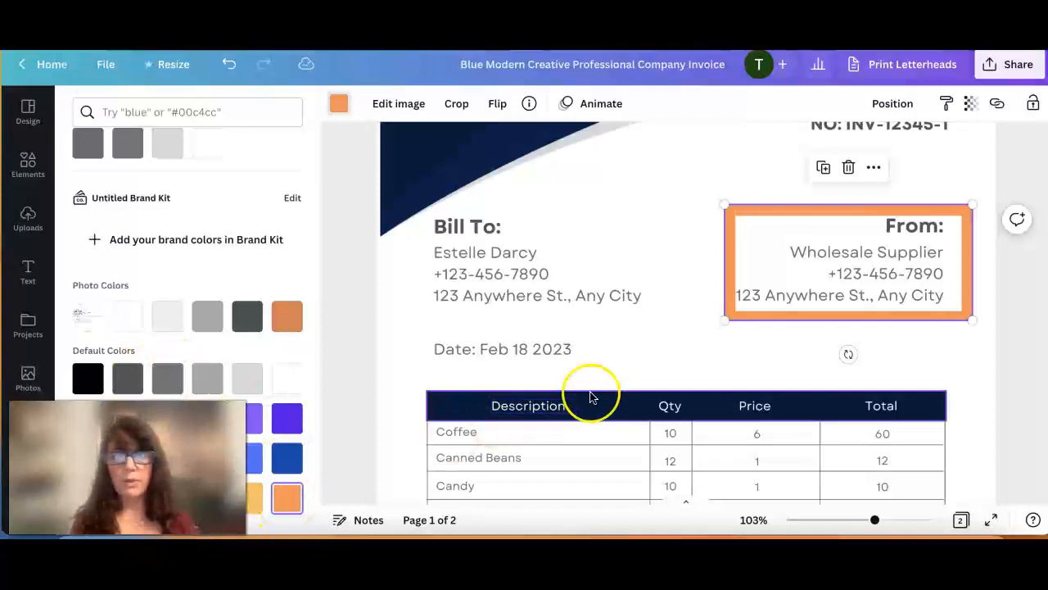
click(698, 278)
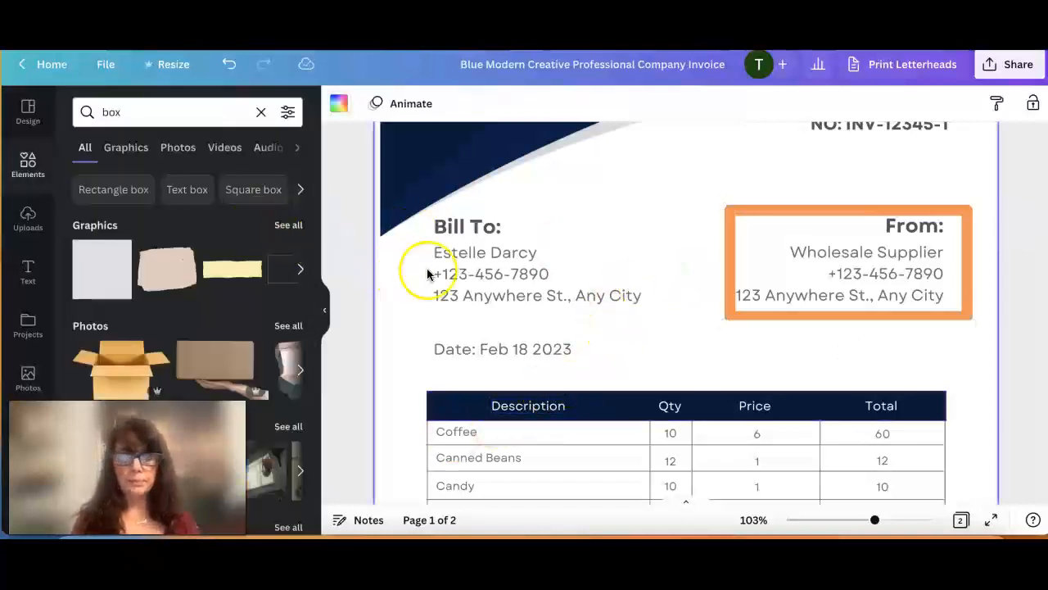
Duplicate the orange box and place the copy around the "Bill To:" details.
click(730, 216)
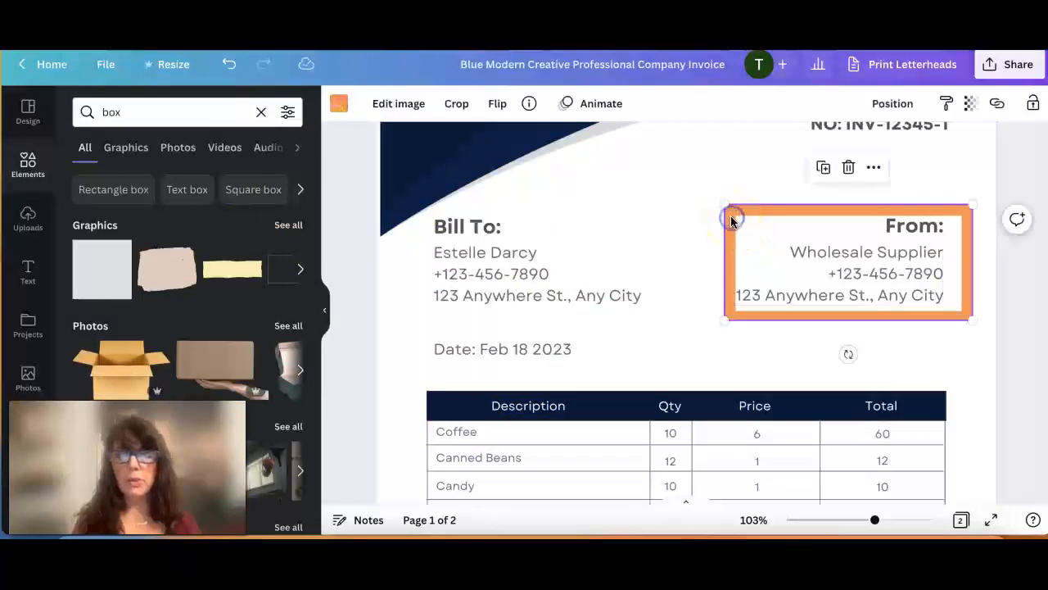
click(823, 174)
drag(778, 253, 470, 237)
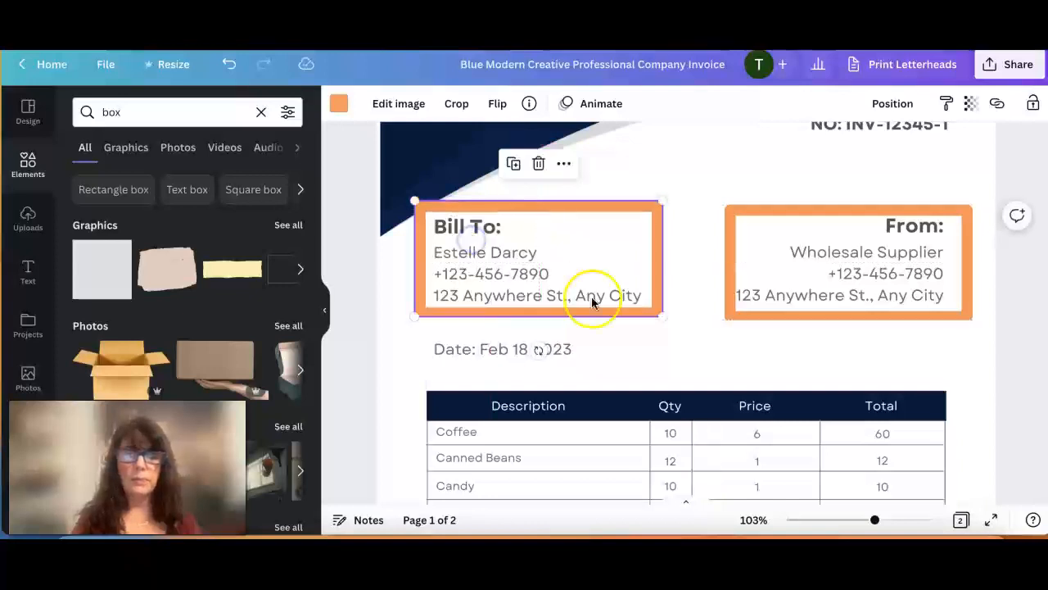
scroll(619, 361, down, 1)
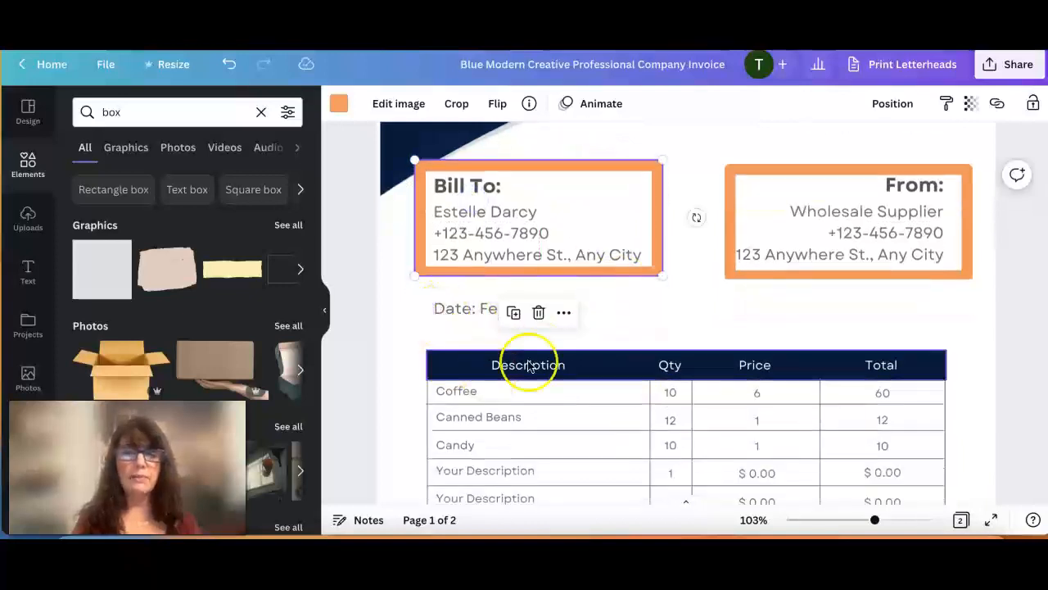
click(683, 318)
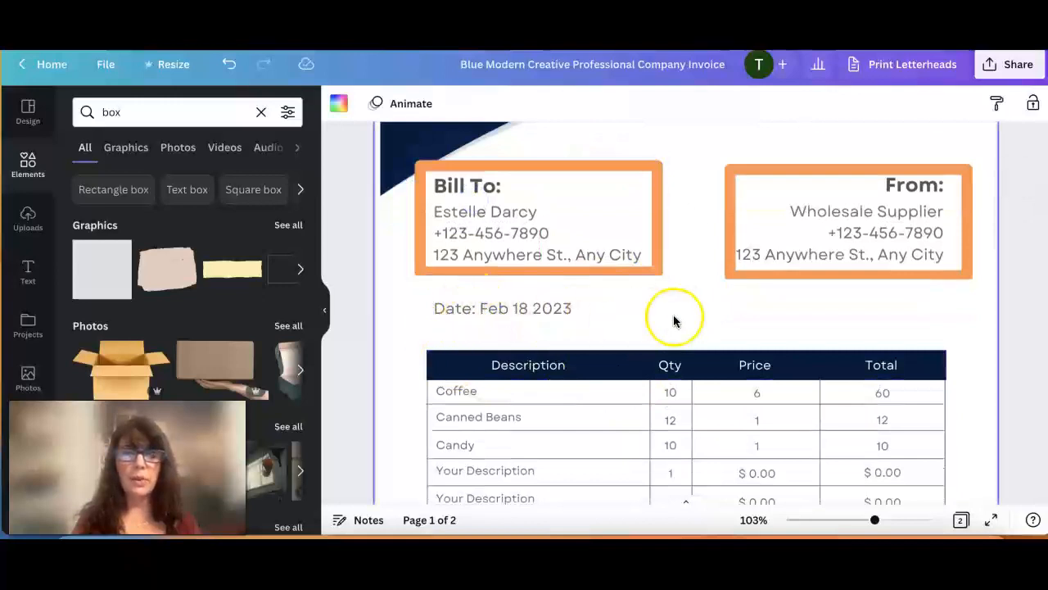
Duplicate the "Bill To:" box, then shrink and position the copy so that it frames the invoice date line.
click(645, 178)
click(513, 312)
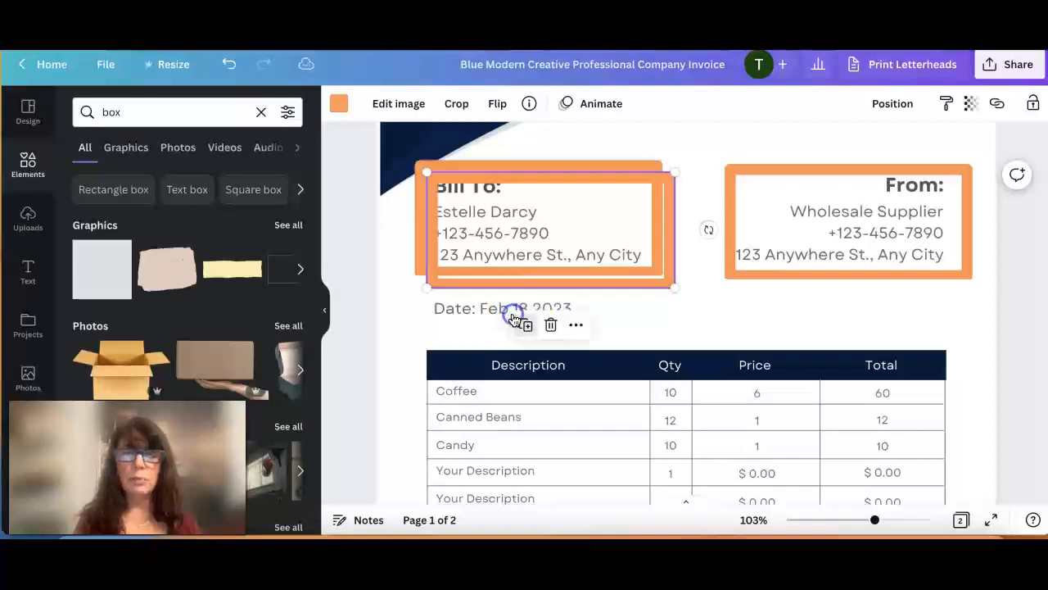
drag(552, 237, 543, 299)
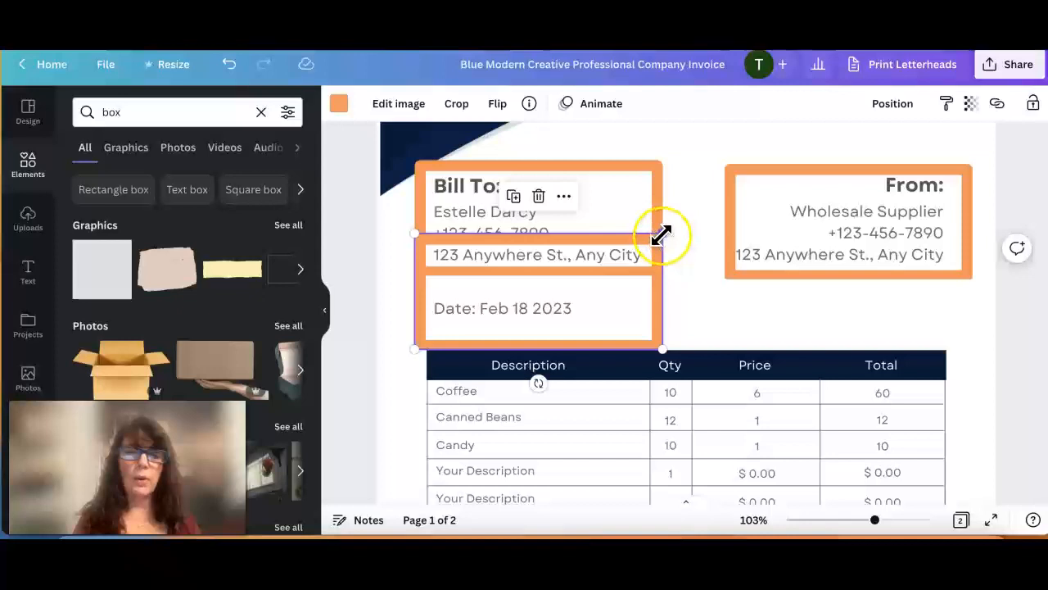
drag(663, 233, 579, 283)
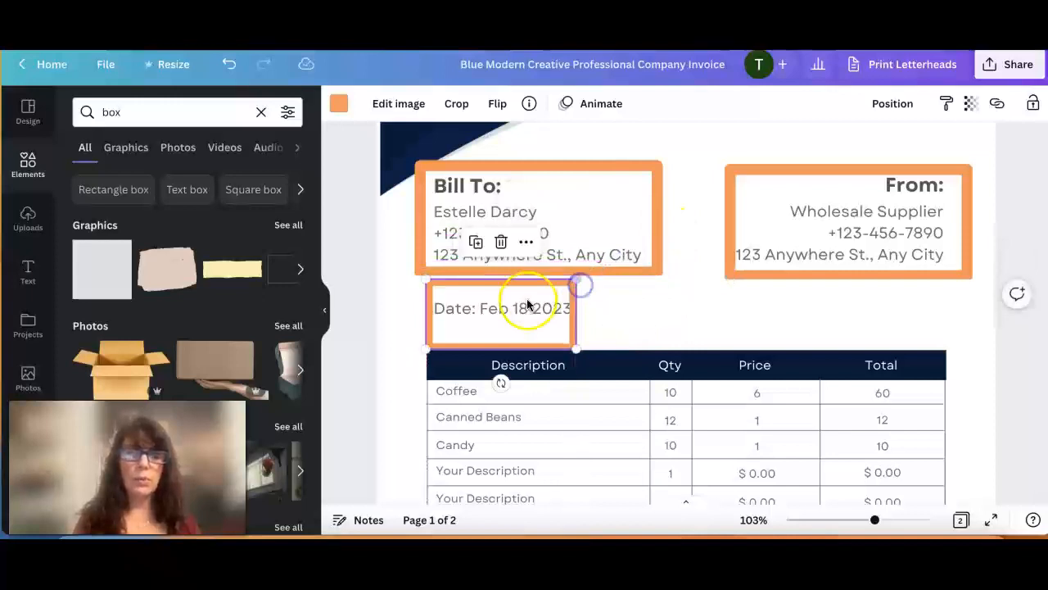
drag(527, 322, 528, 317)
click(653, 314)
Add a subheading text box over the item table reading "ASIN B00987Y".
scroll(652, 318, down, 1)
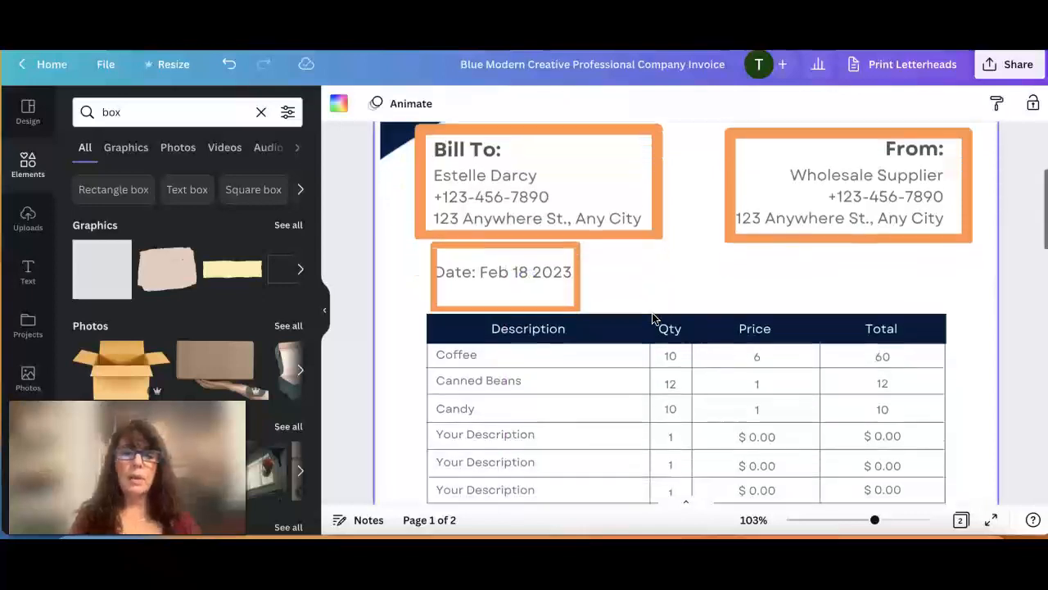
scroll(653, 319, down, 1)
scroll(653, 319, down, 1)
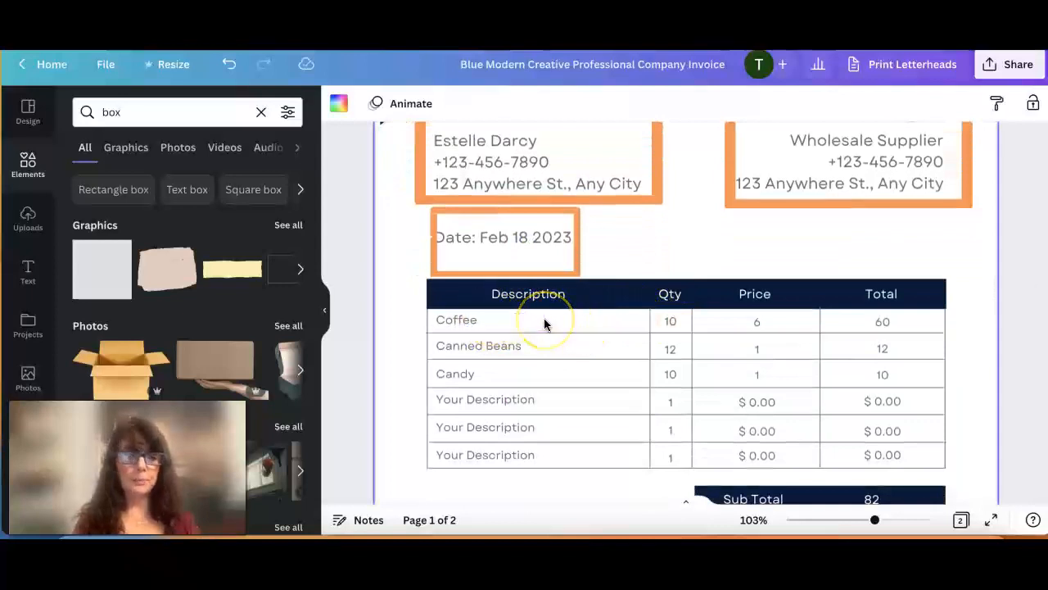
click(27, 273)
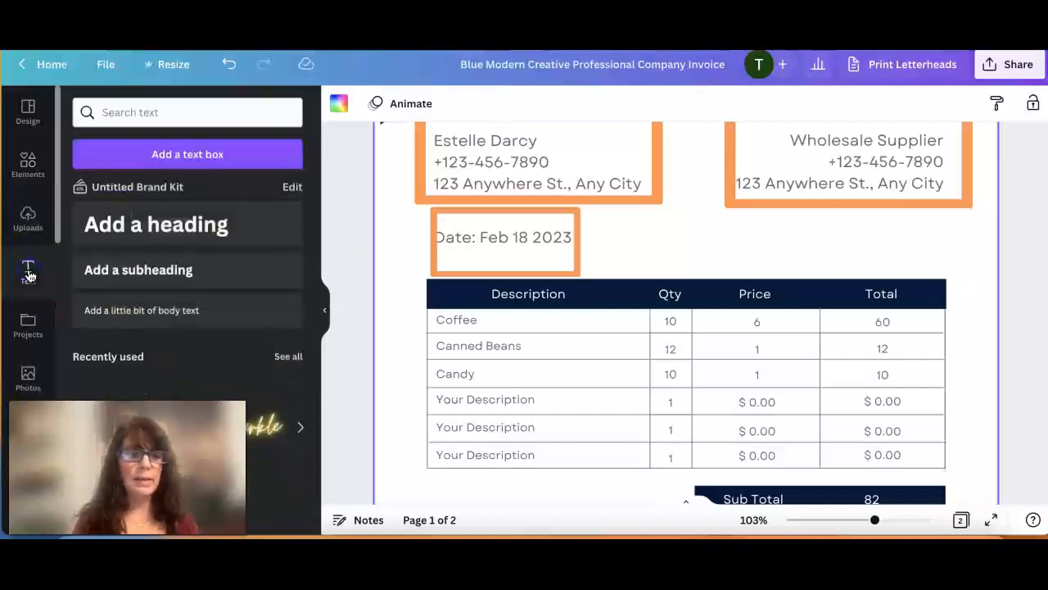
click(123, 279)
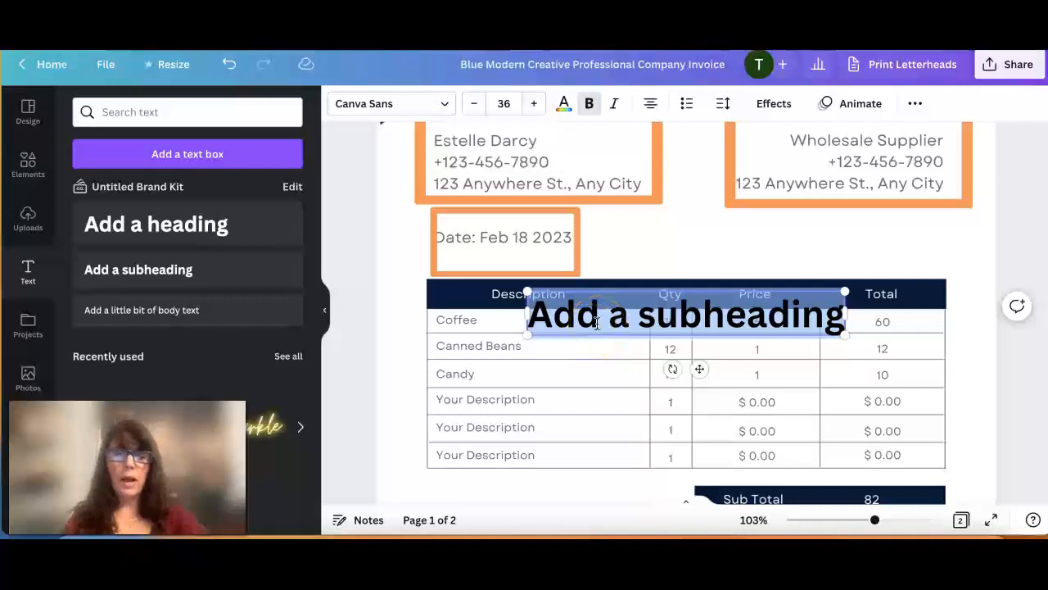
text(ASIN)
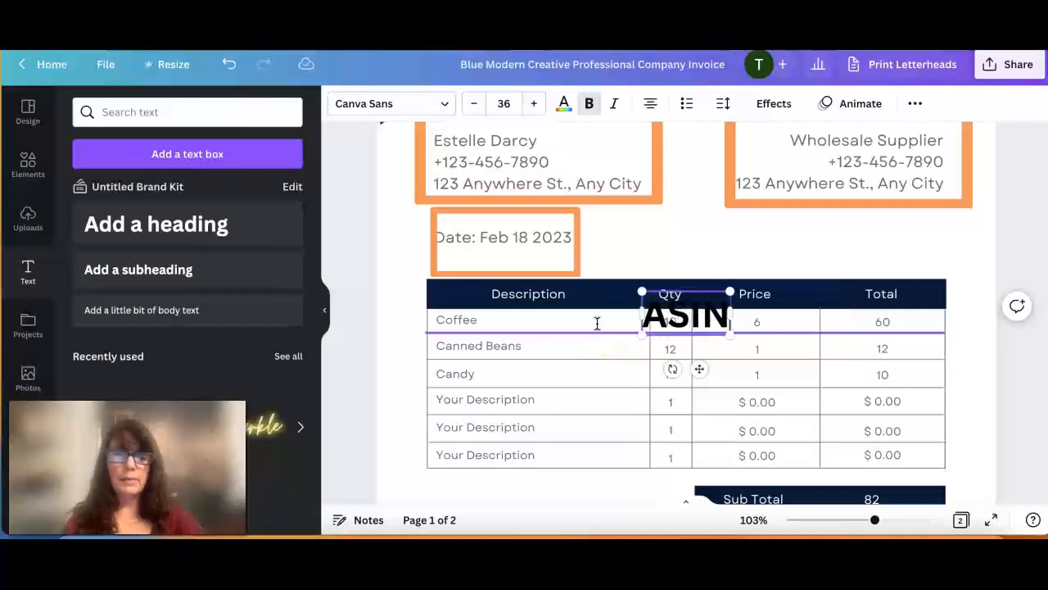
text( B)
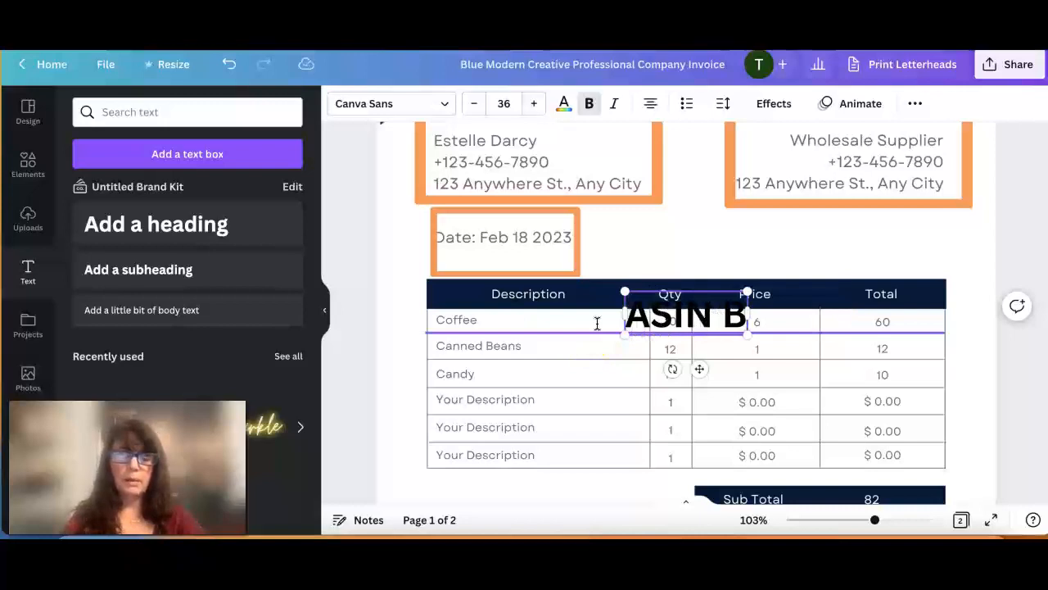
text(00)
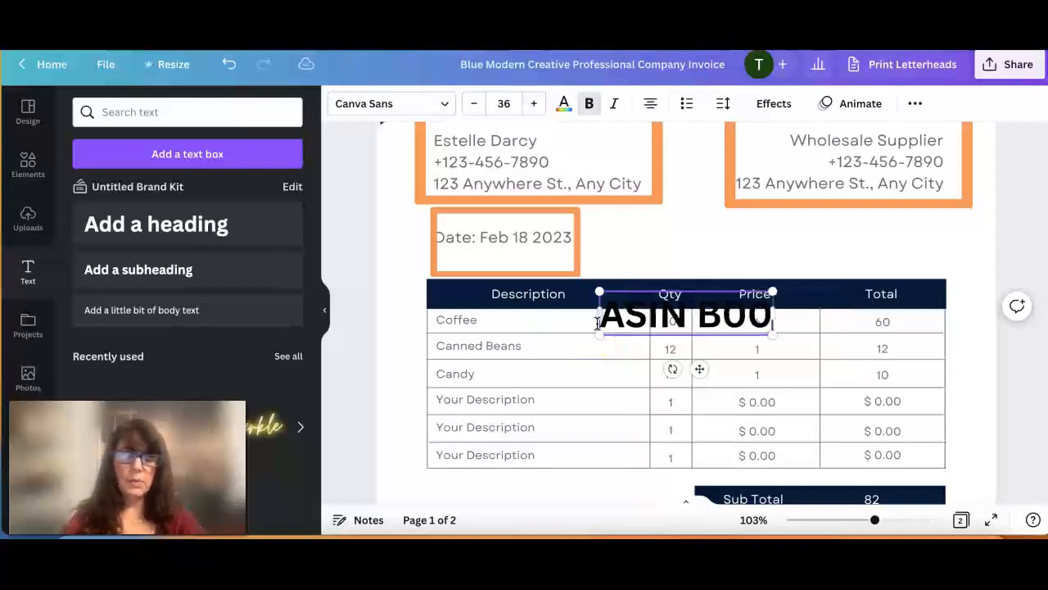
text(987Y)
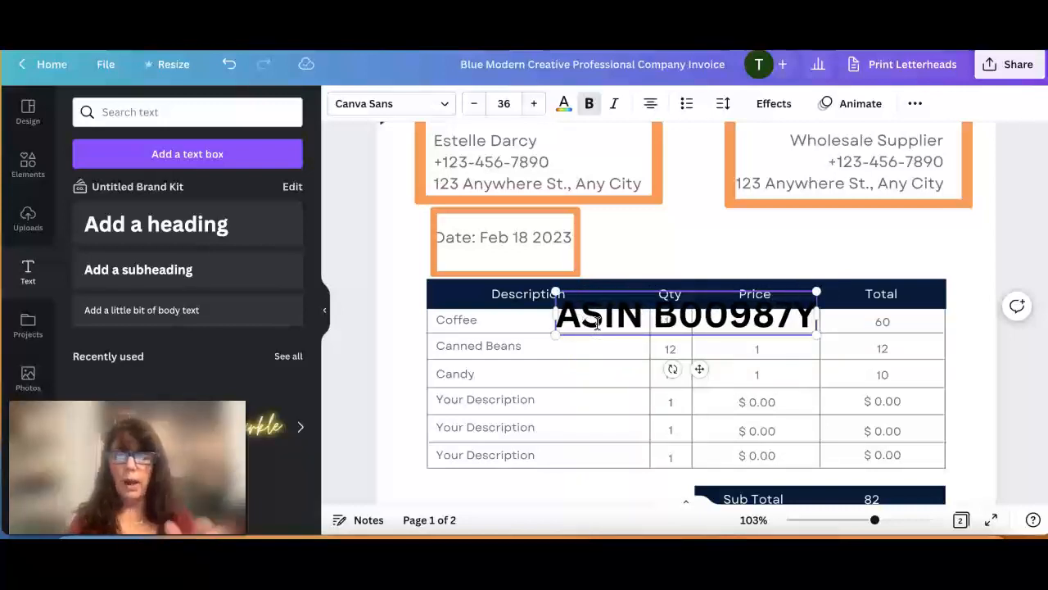
Shrink the ASIN text to size 22 and move it into the Coffee row's description cell.
drag(554, 294, 653, 326)
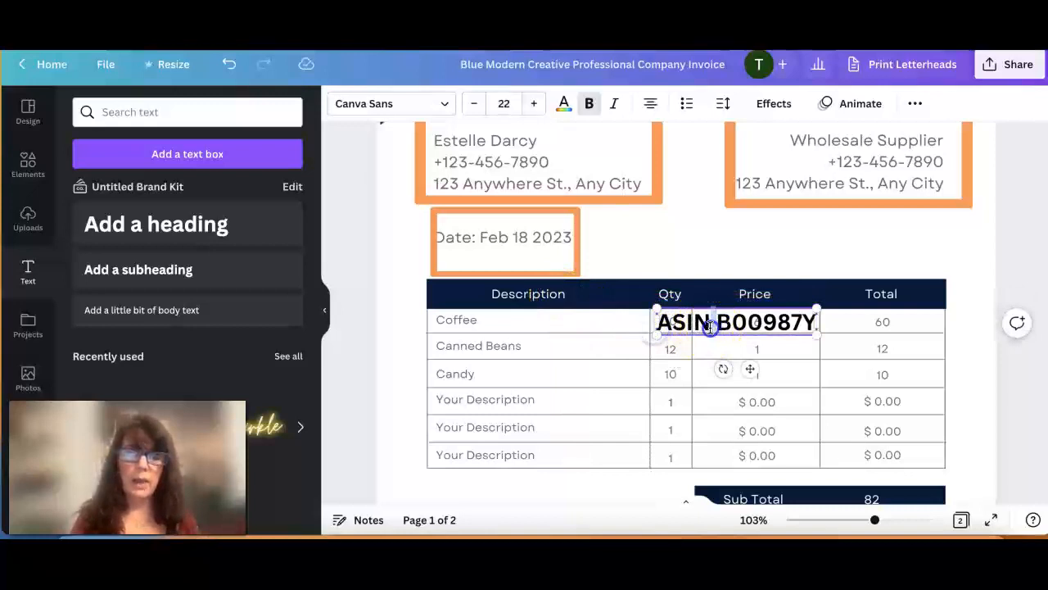
click(606, 322)
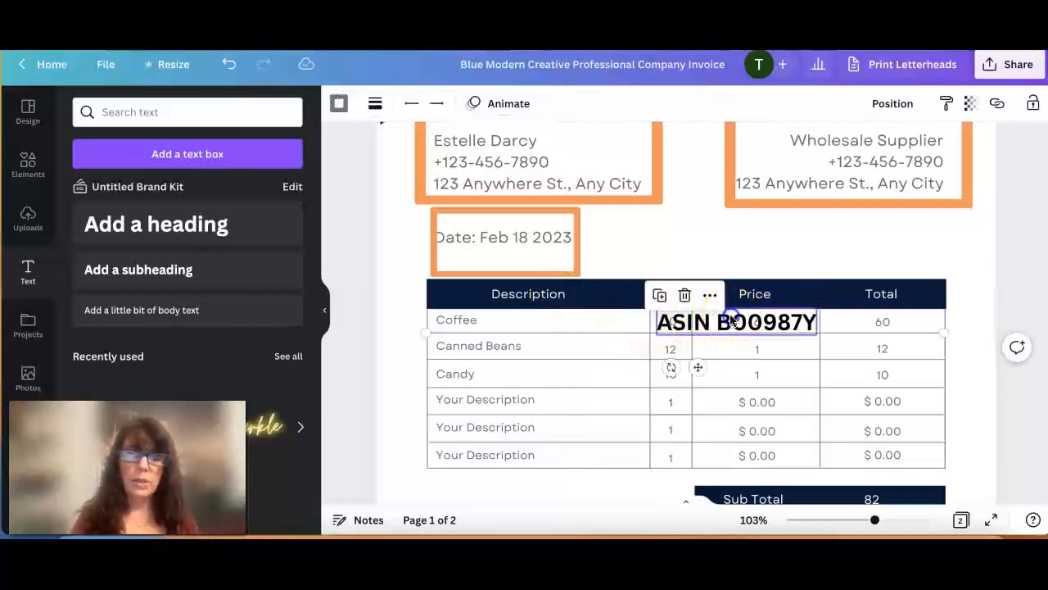
click(726, 317)
drag(727, 317, 569, 316)
Recolor the ASIN text with the document's orange color.
double_click(570, 318)
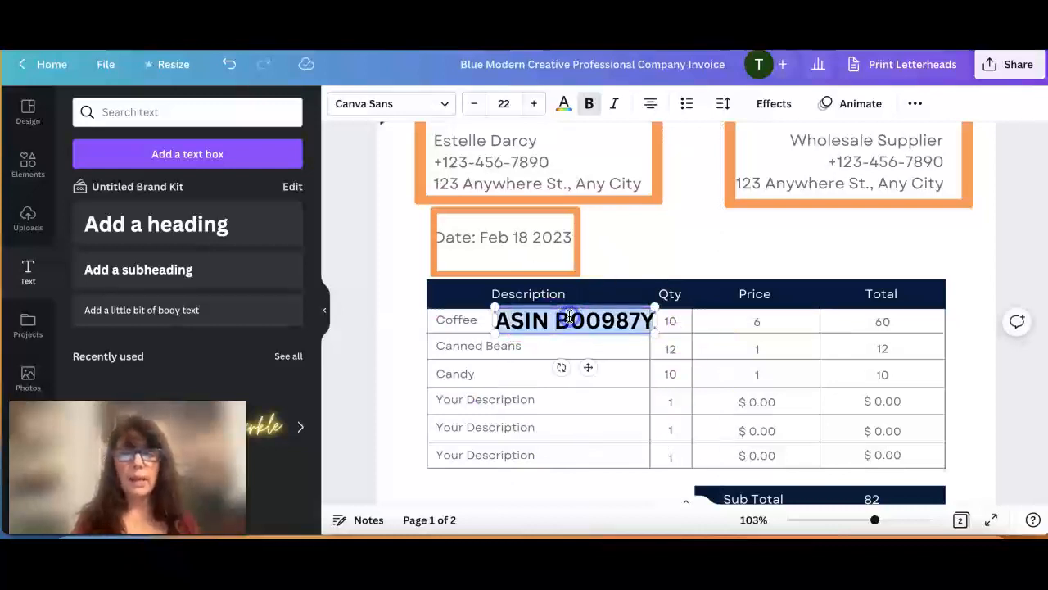
click(563, 105)
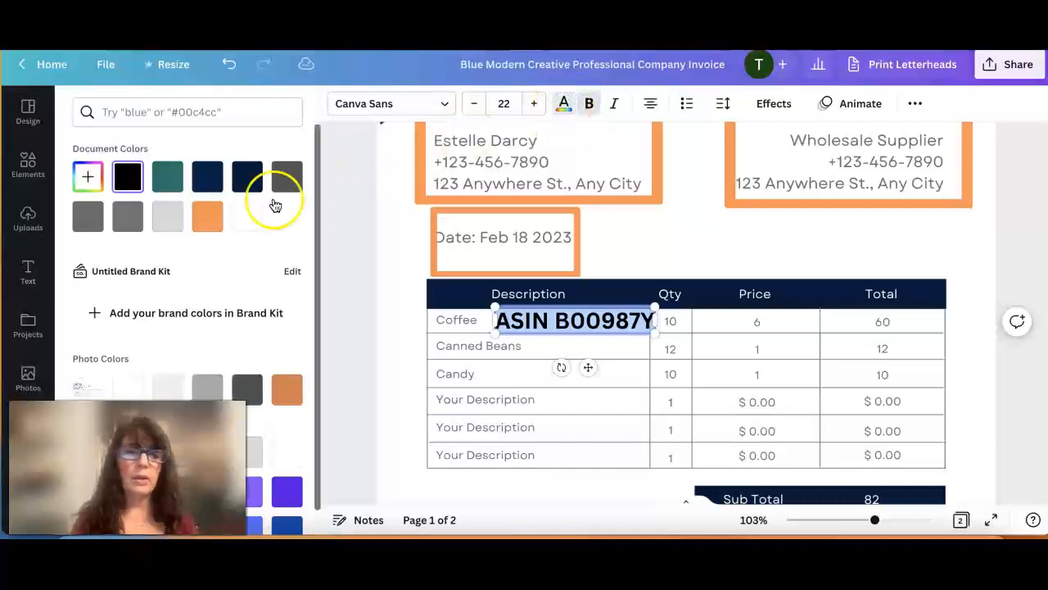
scroll(211, 257, down, 1)
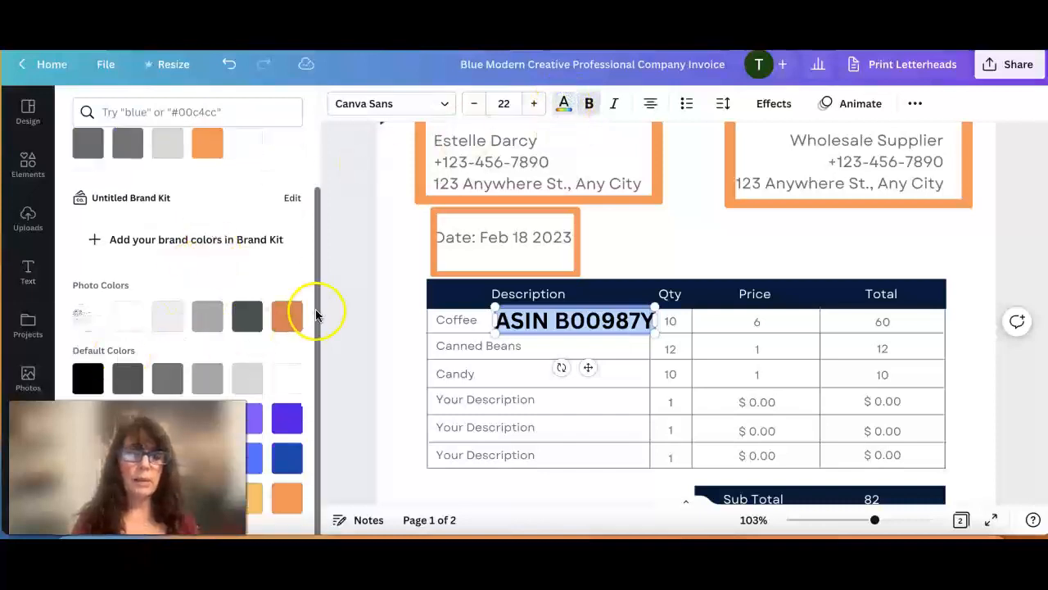
click(205, 147)
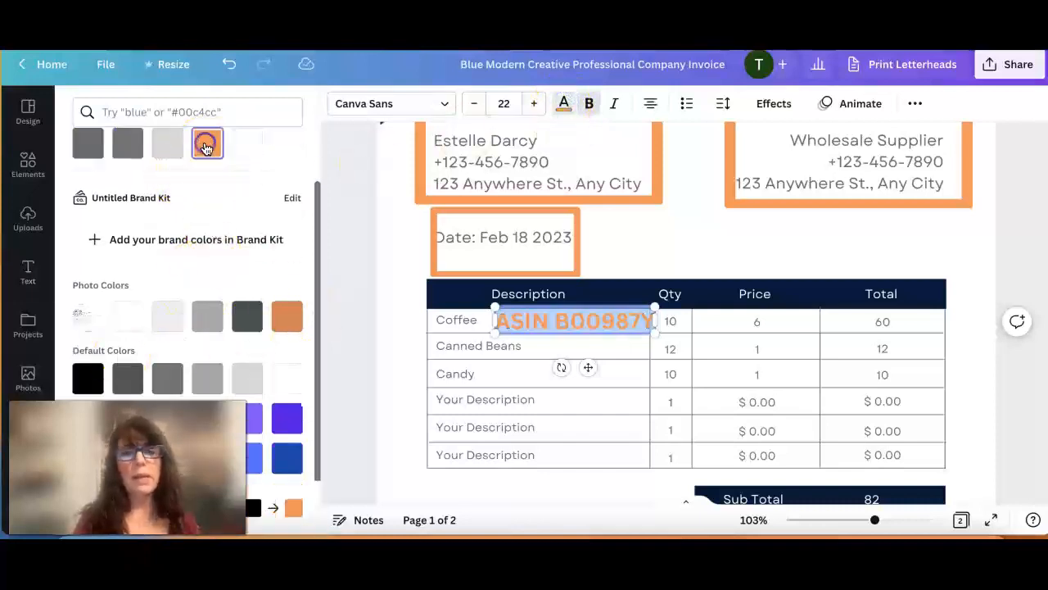
key(Escape)
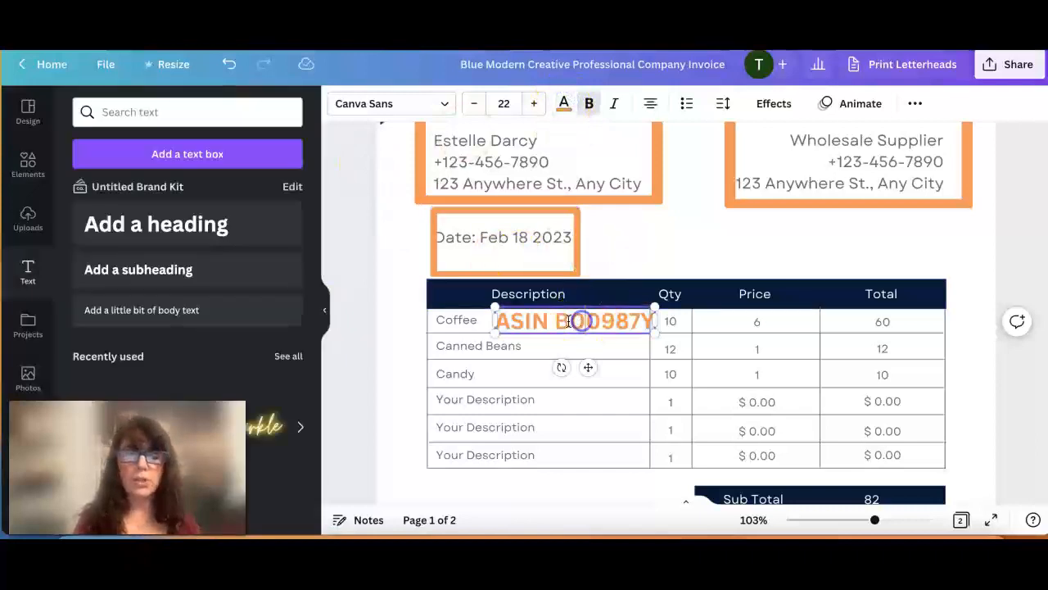
Reduce the ASIN text to size 18.8 and shift it closer to the word "Coffee" within the description cell.
drag(494, 310, 518, 321)
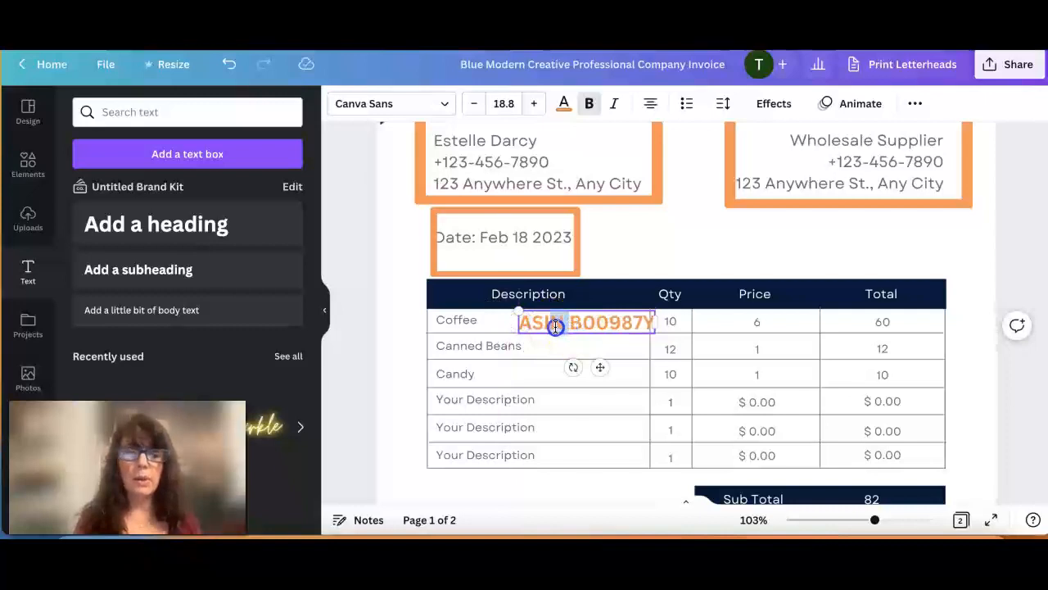
click(613, 255)
drag(618, 320, 597, 319)
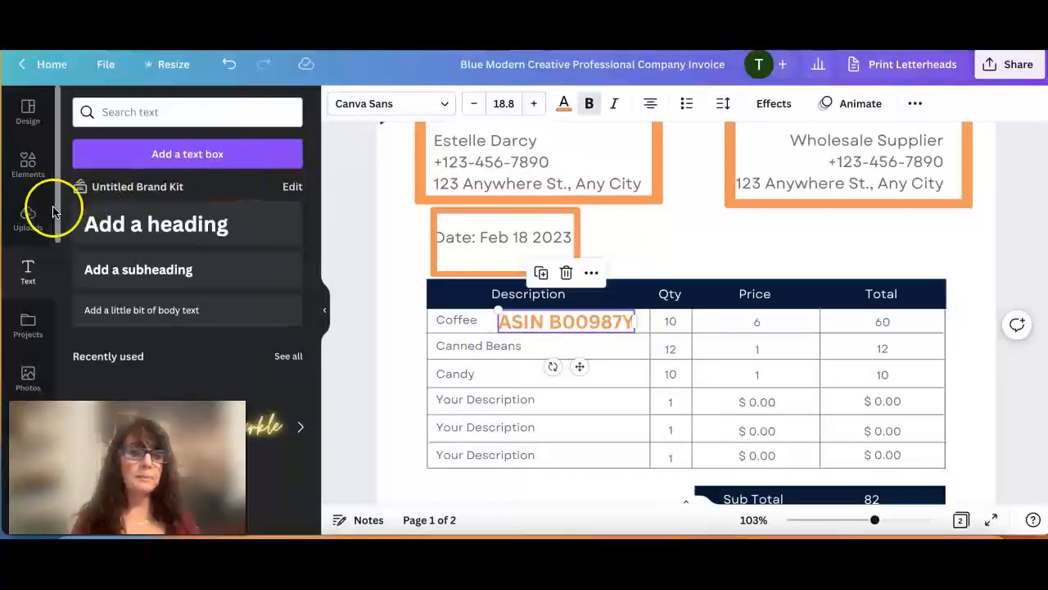
Search the elements for "circle" and add the thick outlined circle graphic to the invoice.
click(27, 164)
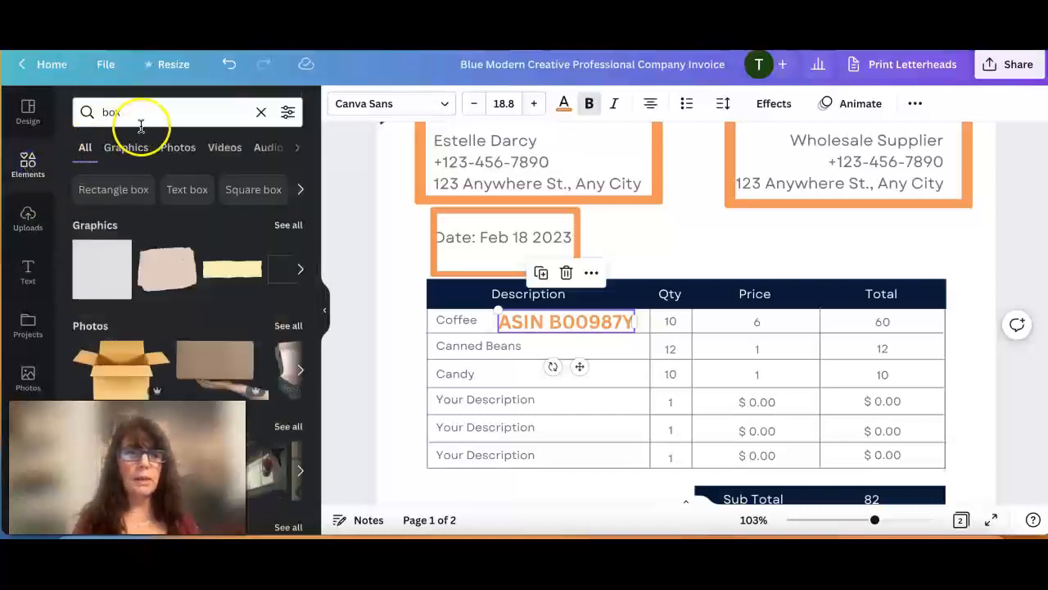
click(139, 115)
double_click(139, 115)
text(circle)
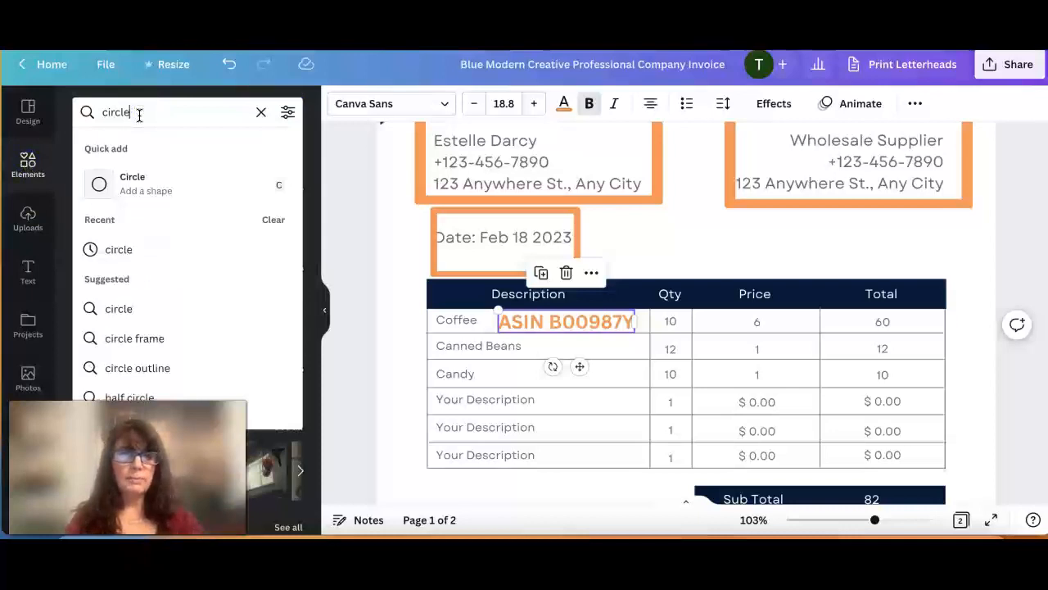
key(Return)
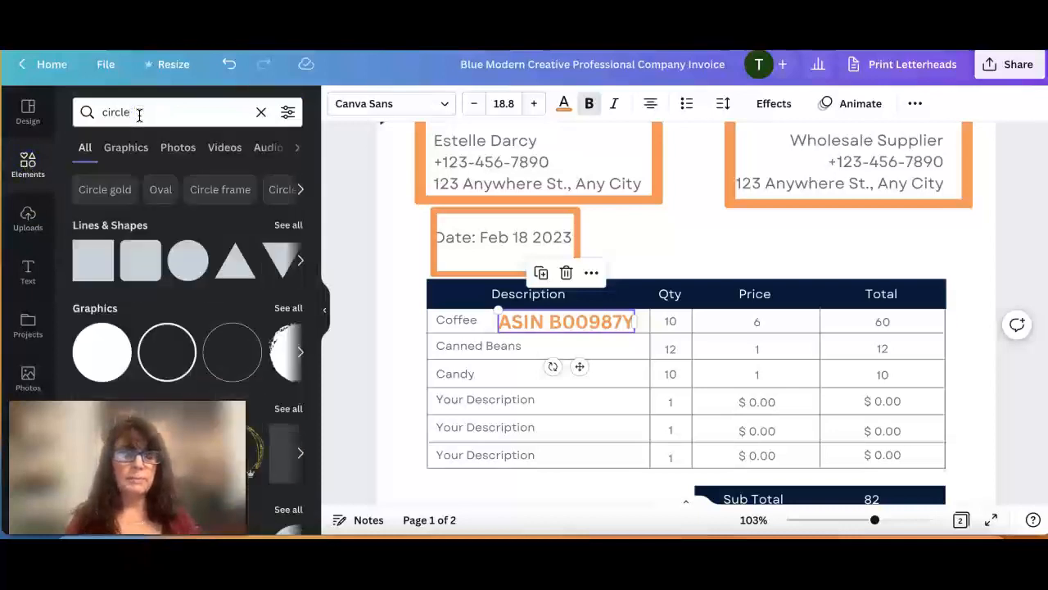
click(169, 361)
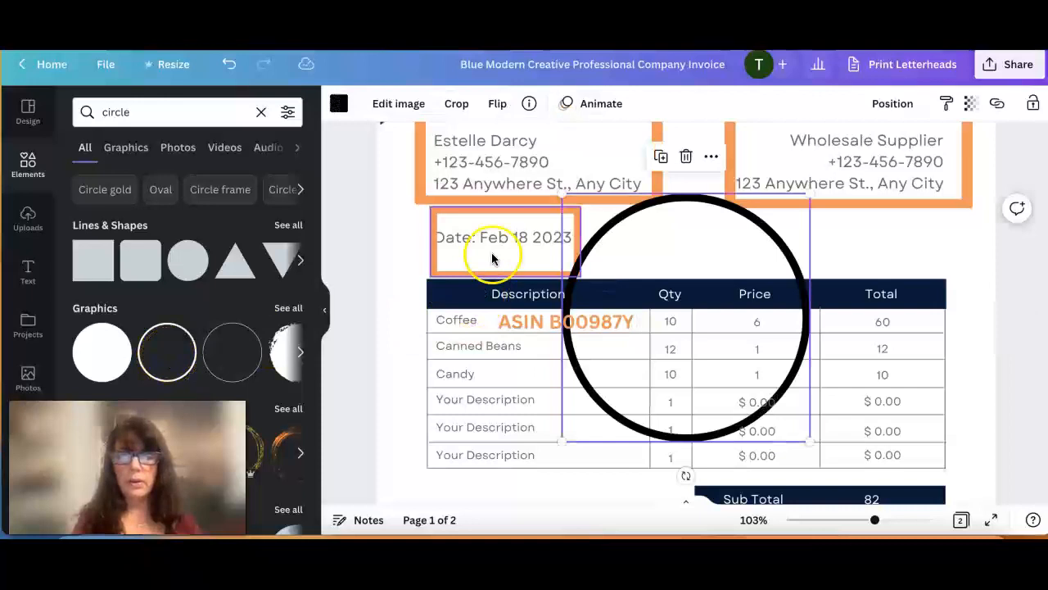
Shrink the circle to fit around the Coffee row's quantity and recolor it with the document's orange.
drag(580, 216, 709, 340)
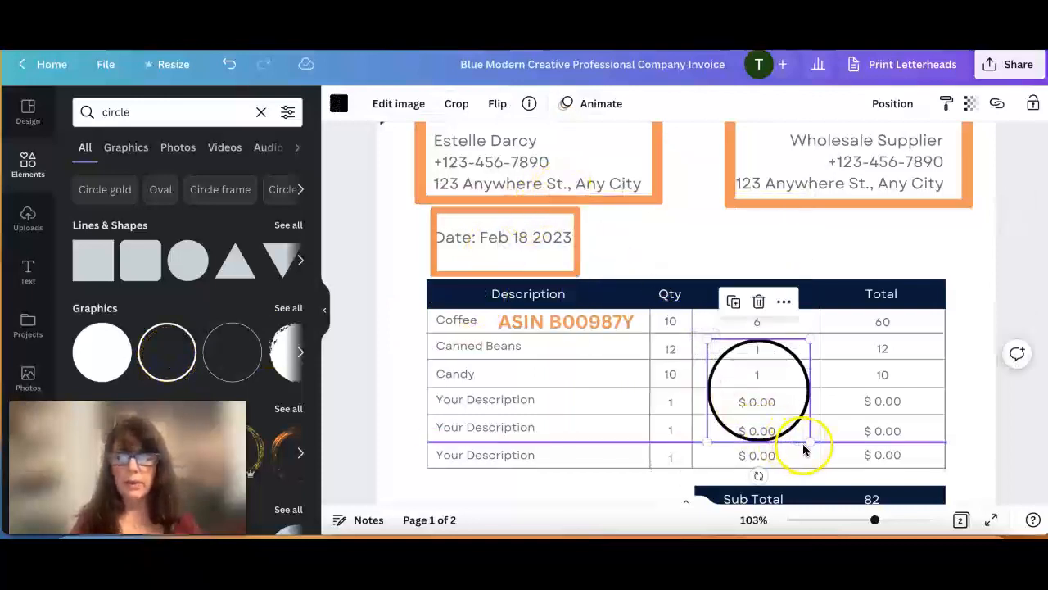
drag(802, 437, 672, 324)
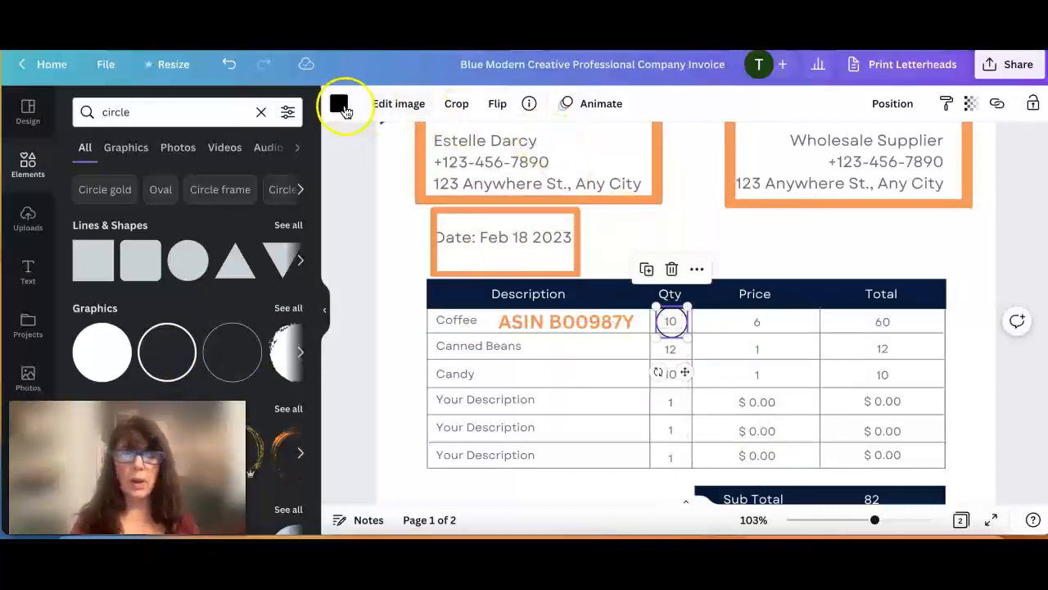
click(342, 106)
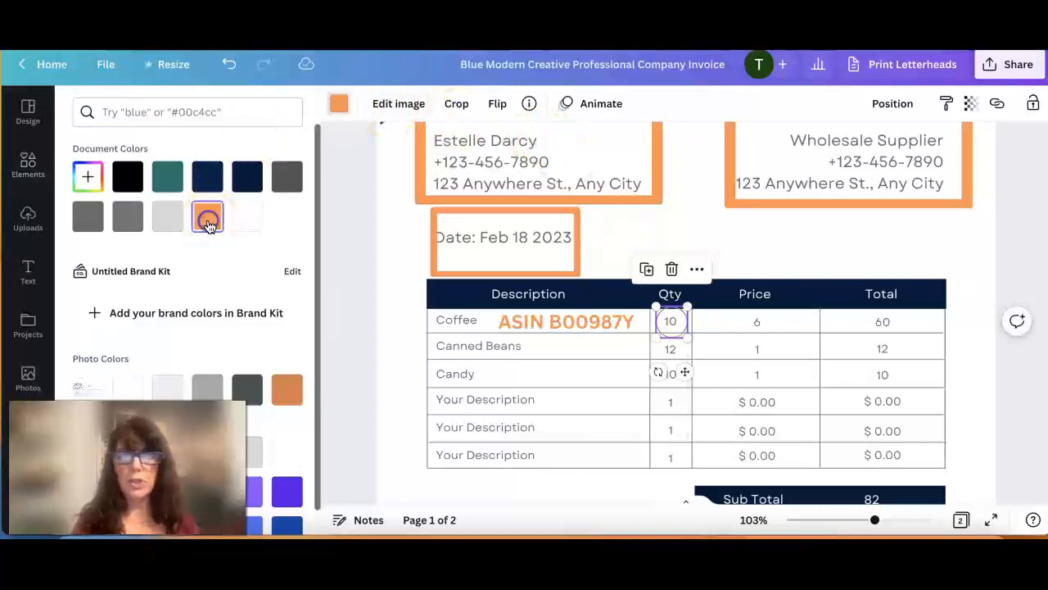
click(716, 238)
click(765, 248)
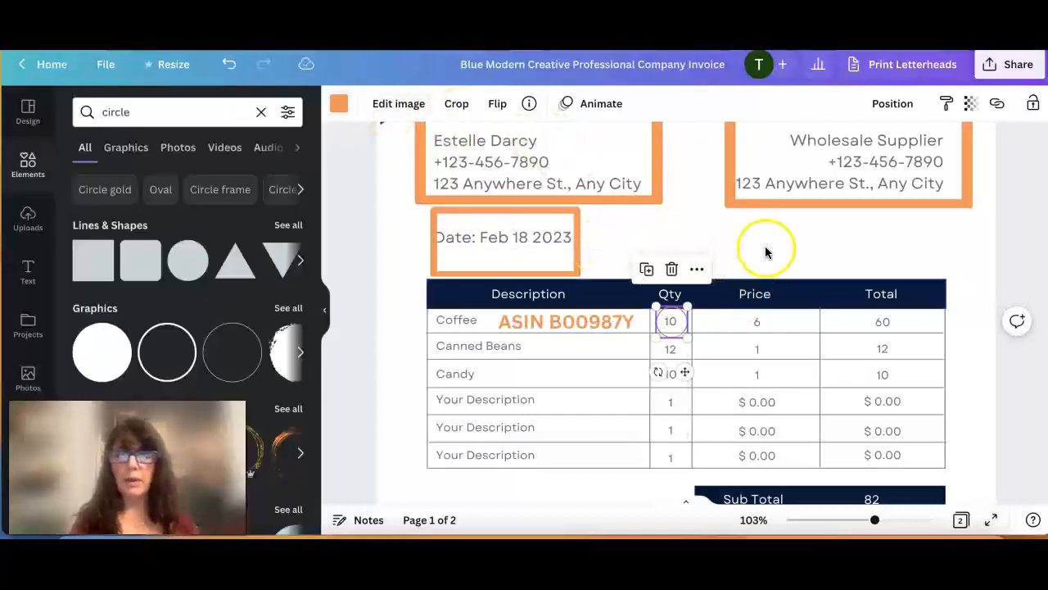
Duplicate the orange date box and place the copy around the "Paid" card note below the item table.
scroll(767, 258, down, 5)
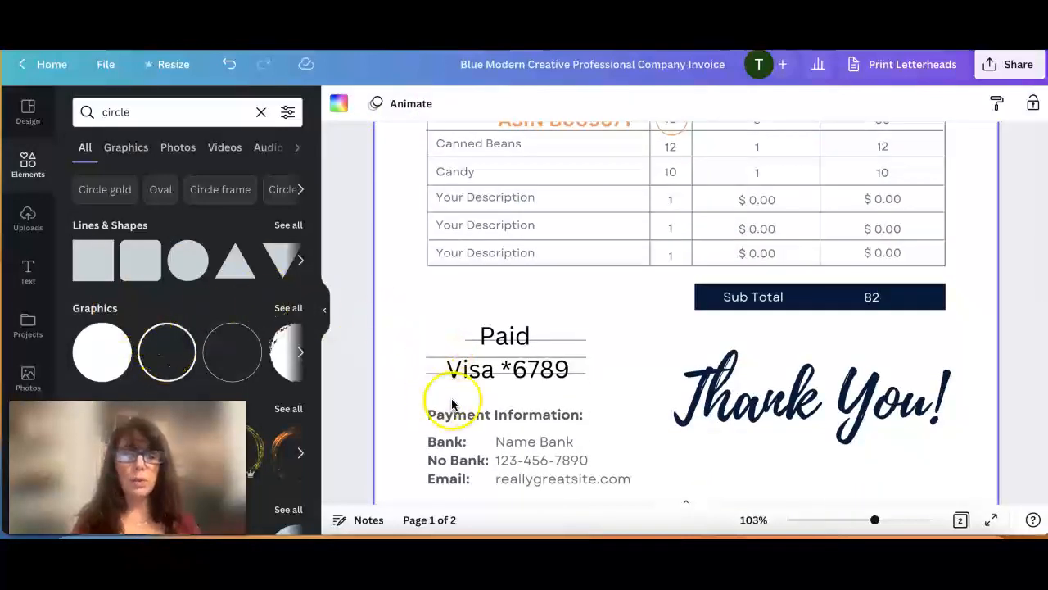
scroll(632, 342, up, 4)
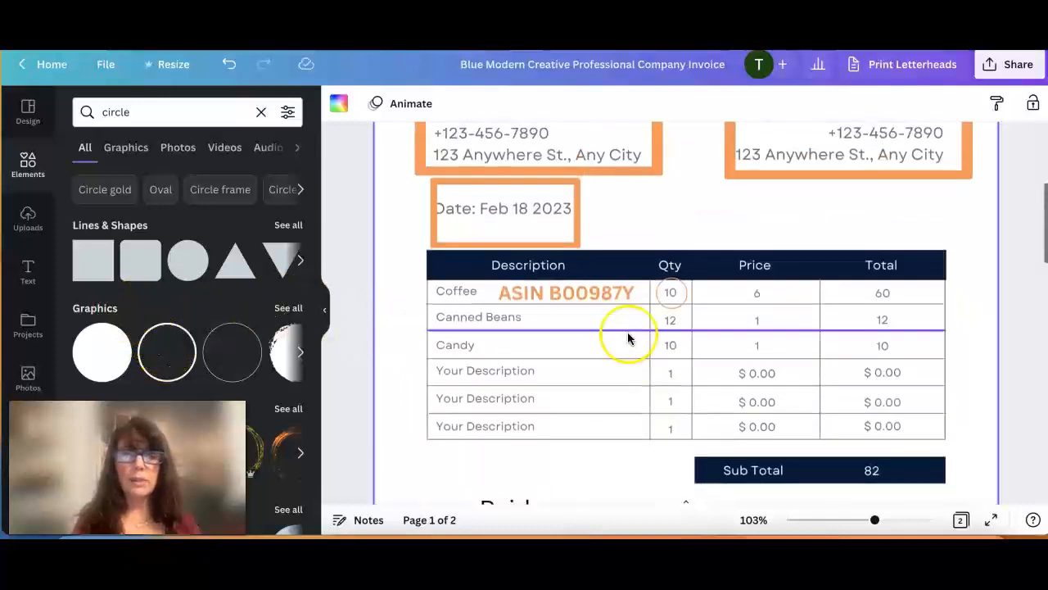
click(524, 233)
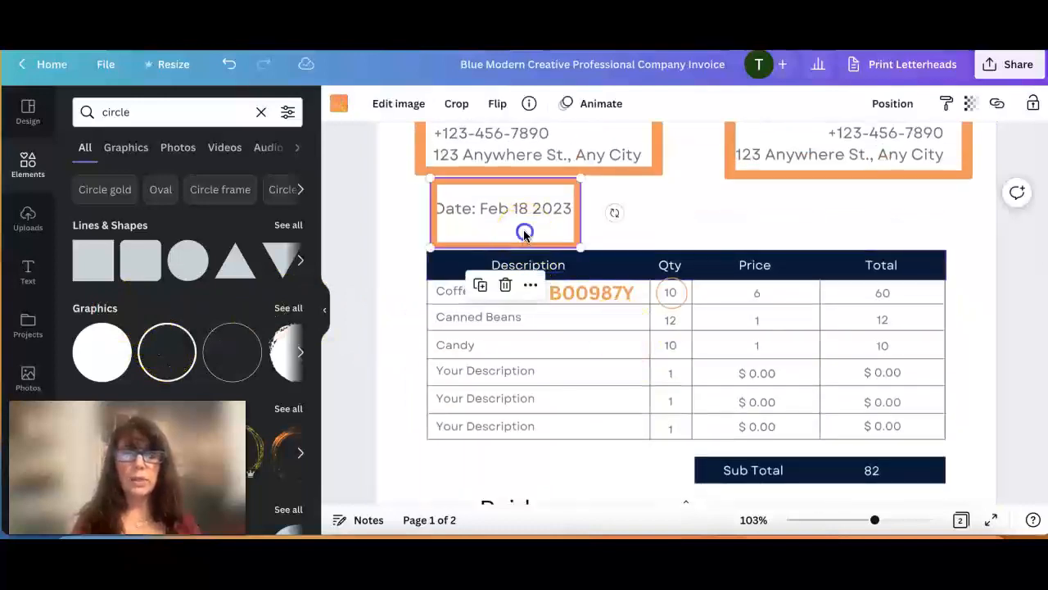
click(481, 284)
drag(497, 240, 492, 483)
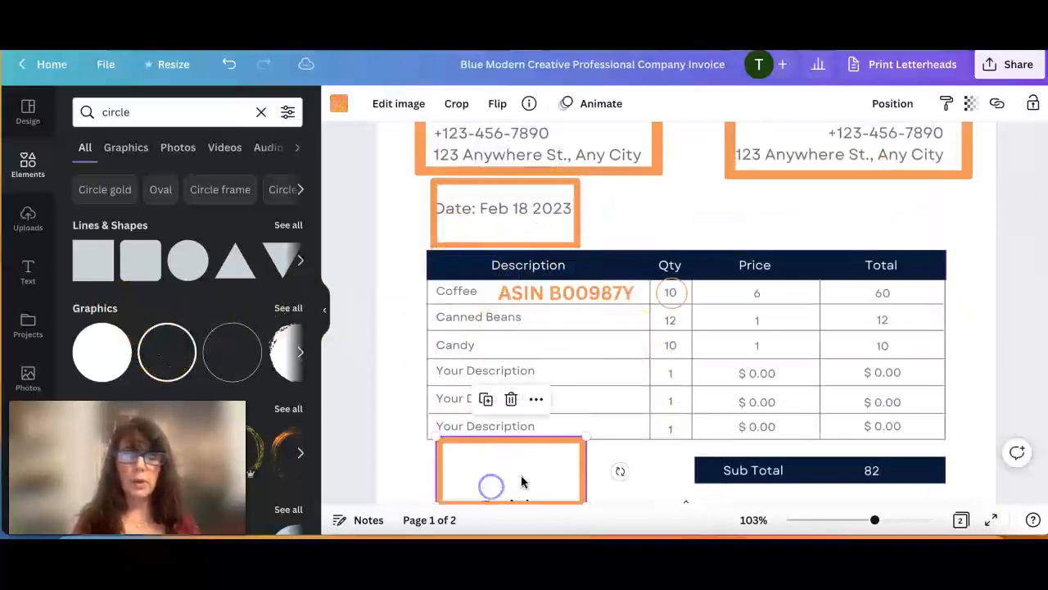
scroll(573, 475, down, 3)
drag(528, 378, 528, 436)
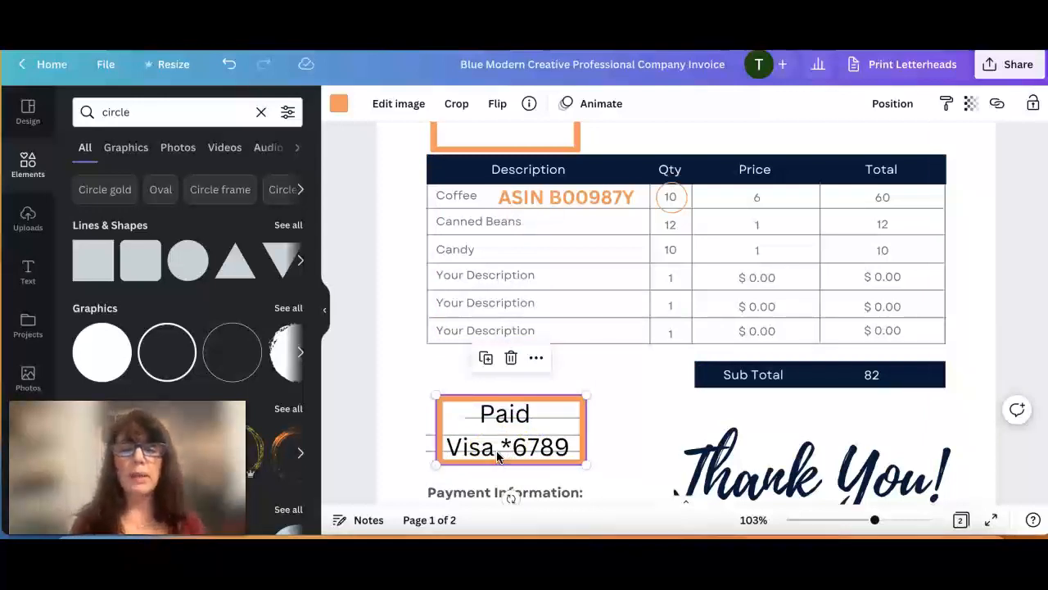
click(448, 452)
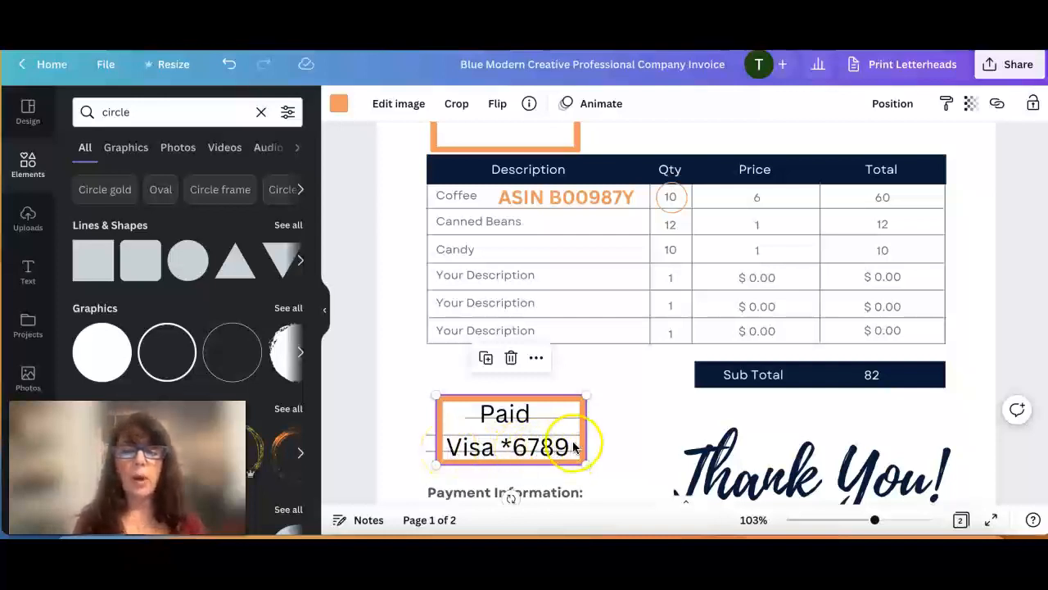
click(623, 440)
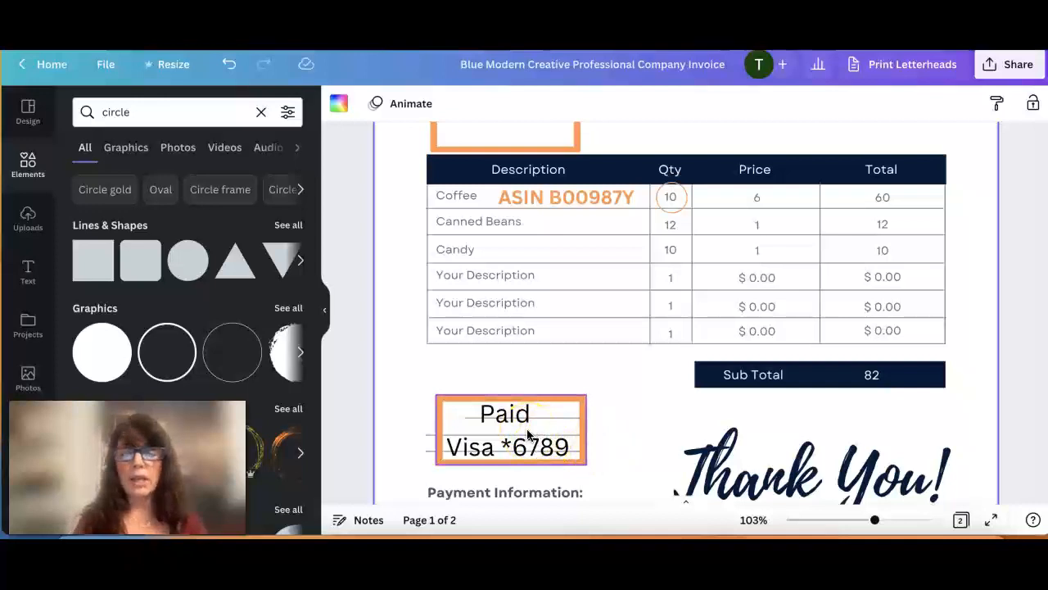
scroll(602, 442, down, 4)
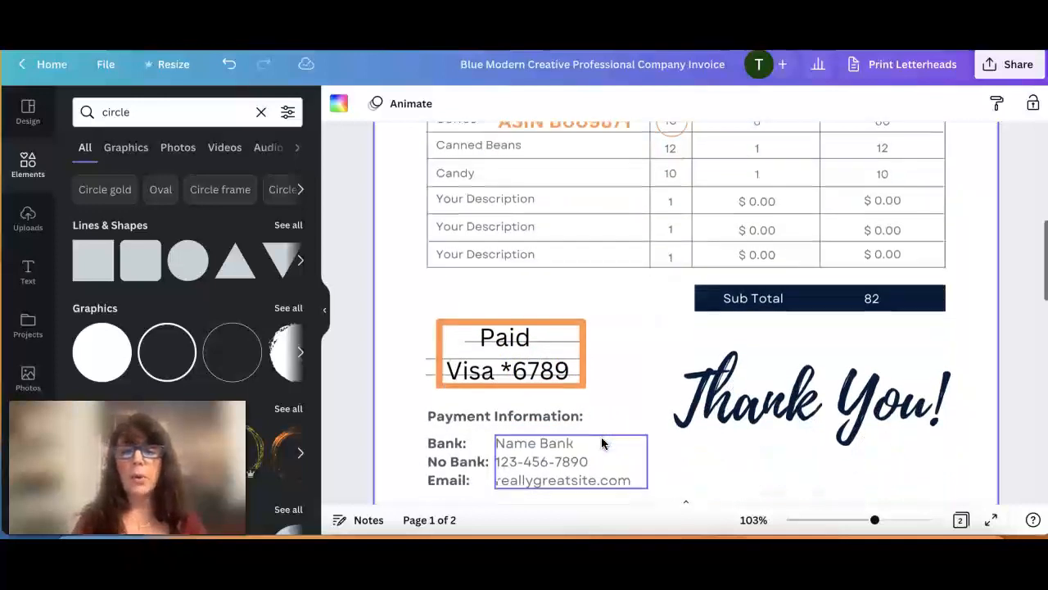
scroll(601, 443, up, 1)
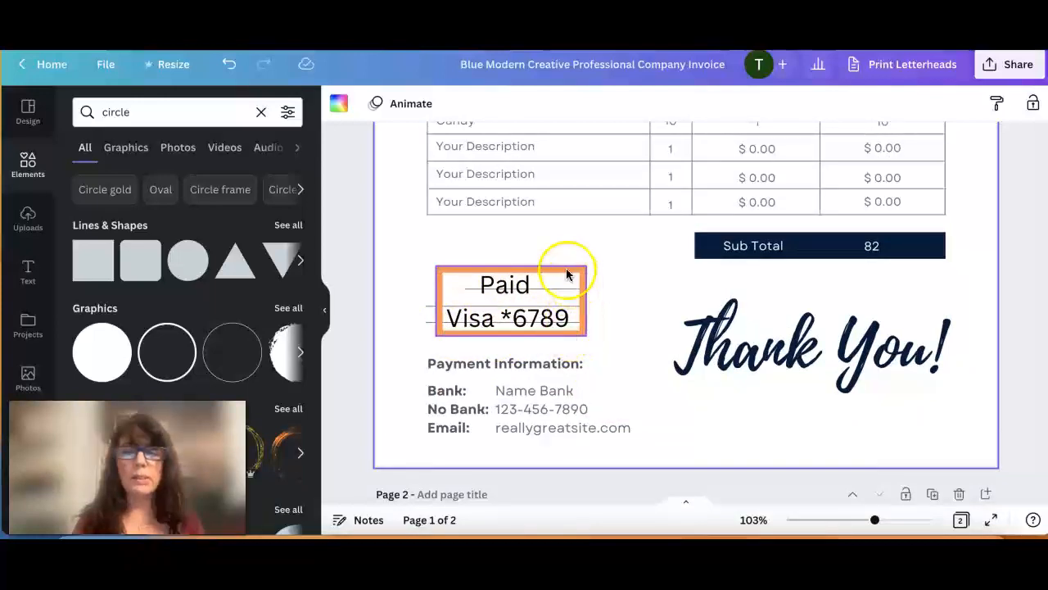
scroll(639, 340, up, 1)
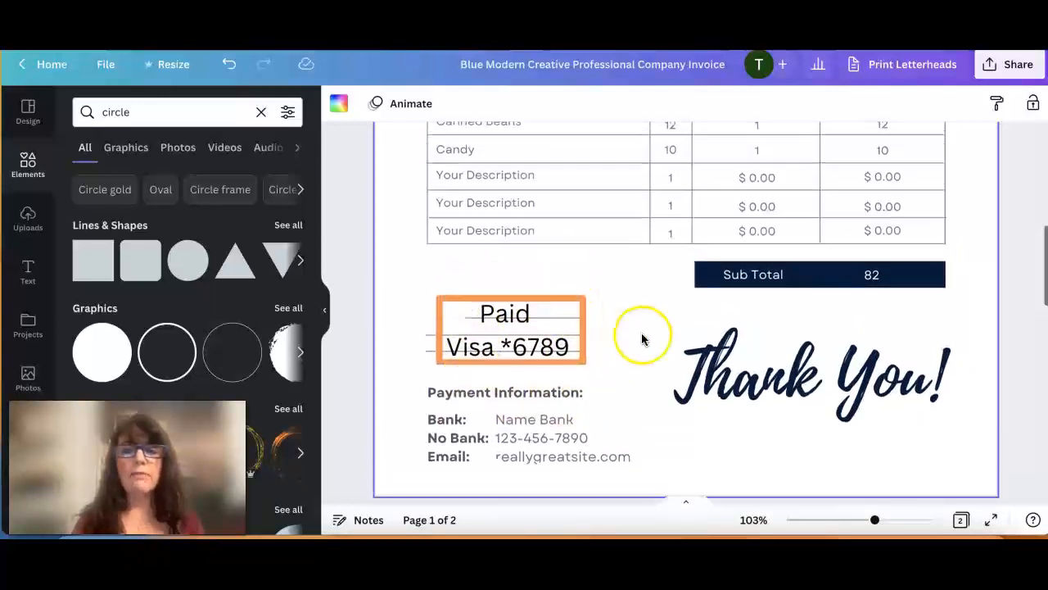
Replace the "Sub Total" label in the total bar below the item table with "Paid".
click(798, 263)
double_click(770, 276)
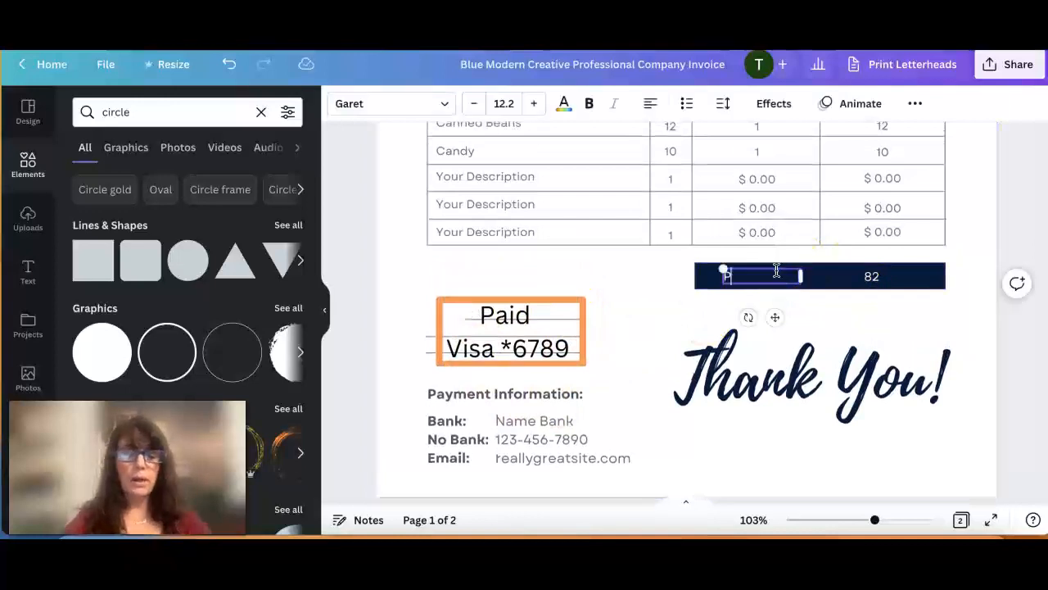
click(821, 313)
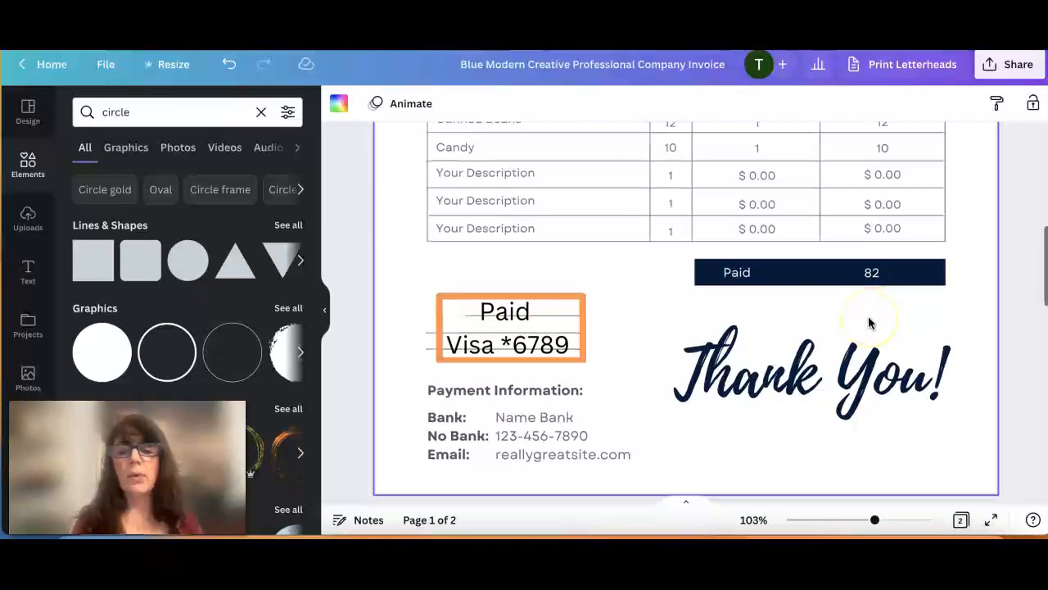
Search the elements for "arrow" and add the basic arrow line shape to the invoice.
scroll(870, 321, up, 3)
scroll(870, 322, up, 5)
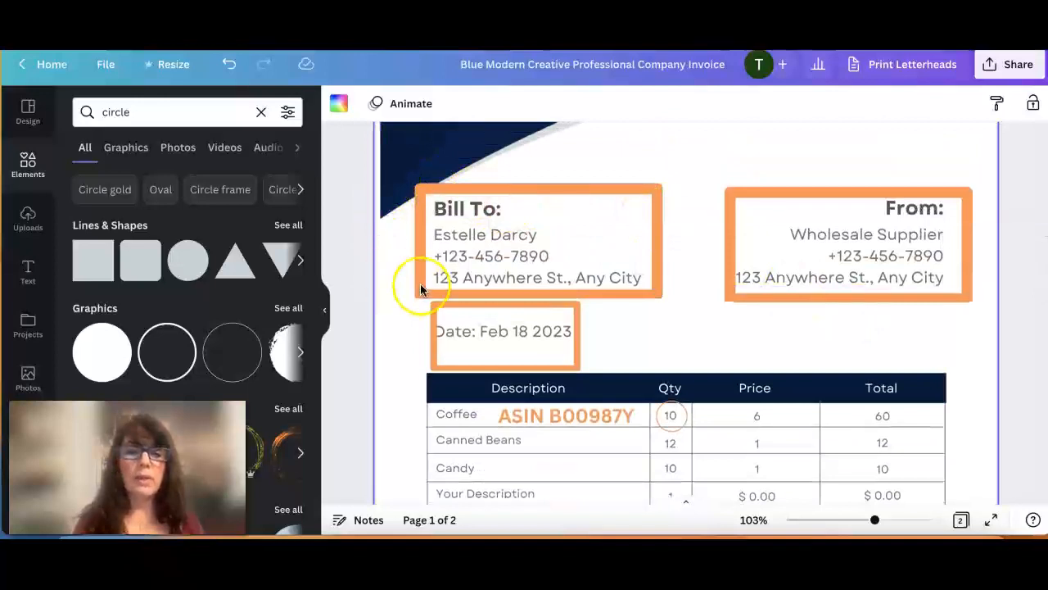
double_click(133, 115)
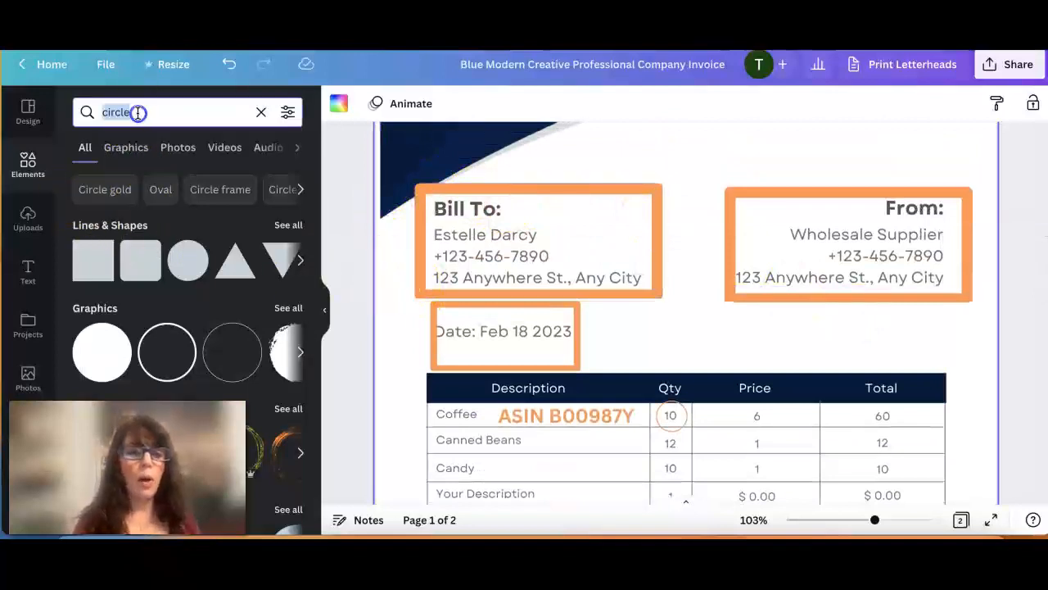
text(aro)
key(BackSpace)
text(row)
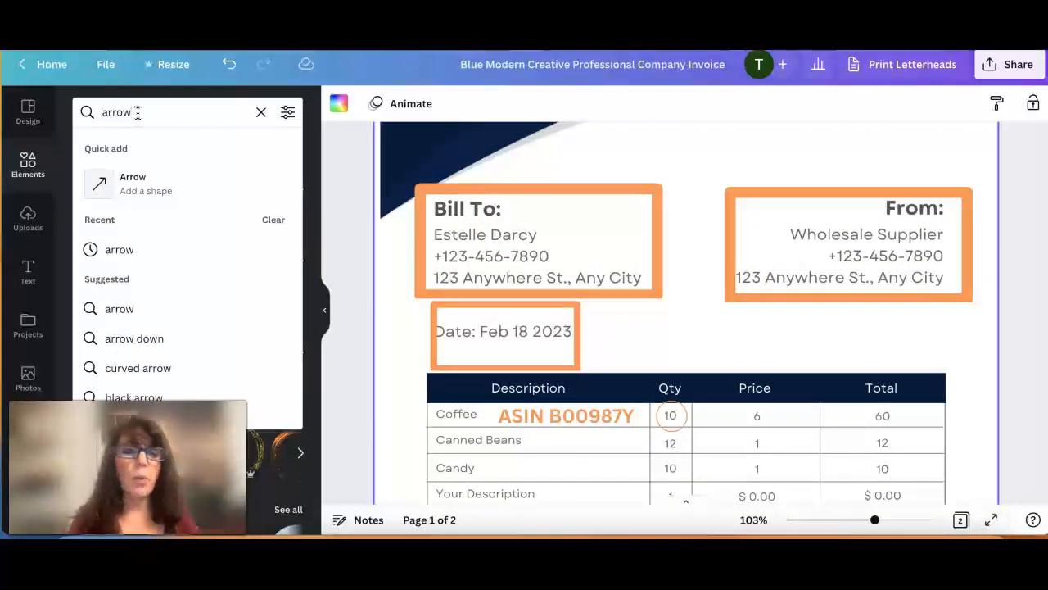
click(134, 179)
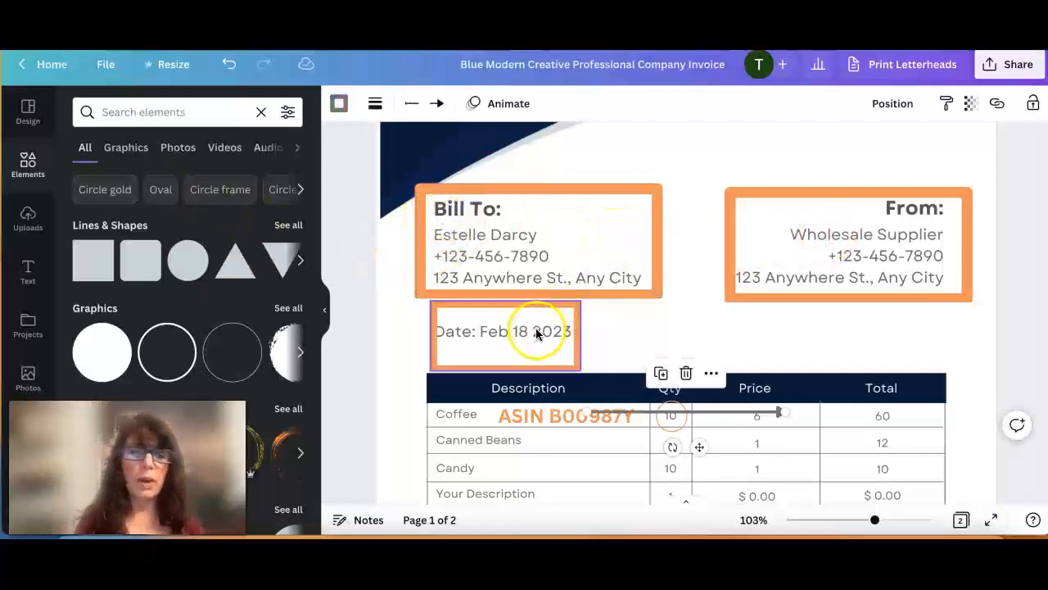
Look through the remaining element results, search for the arrow again and add a second arrow line shape.
scroll(256, 329, down, 2)
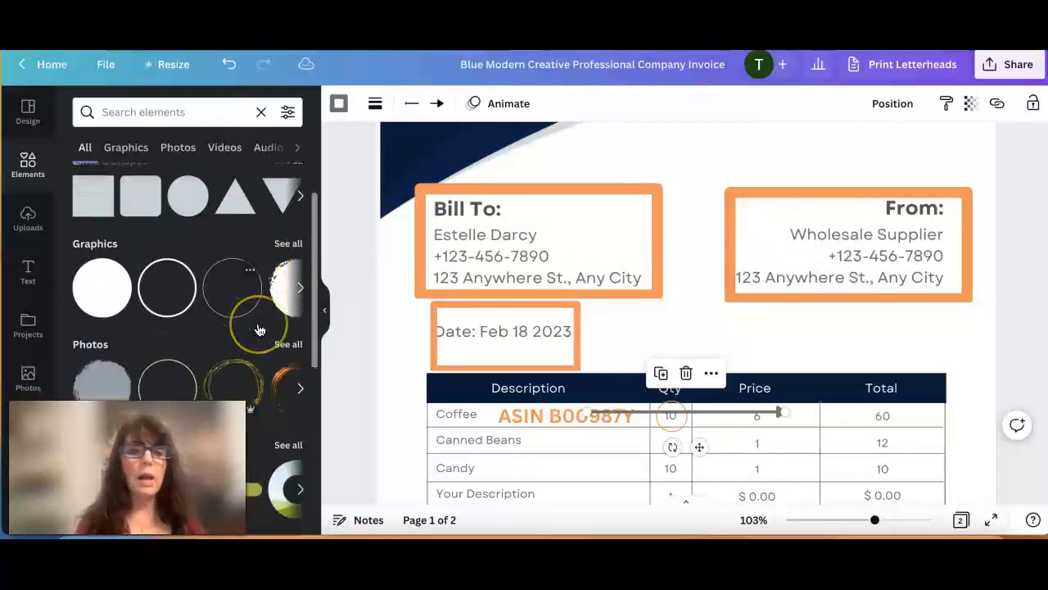
scroll(257, 330, down, 2)
scroll(256, 329, up, 3)
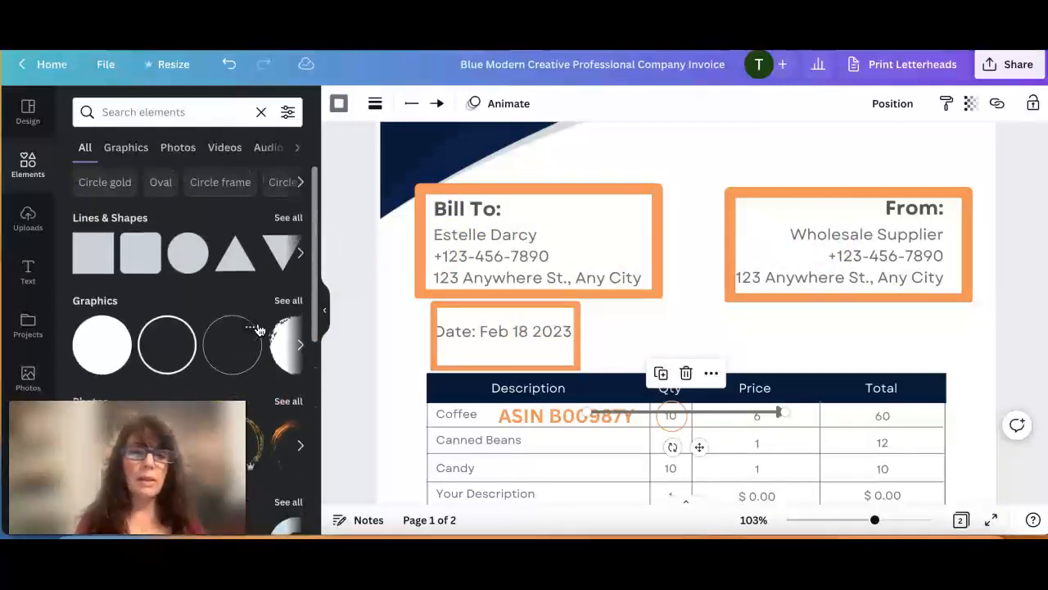
click(183, 111)
text(arrow)
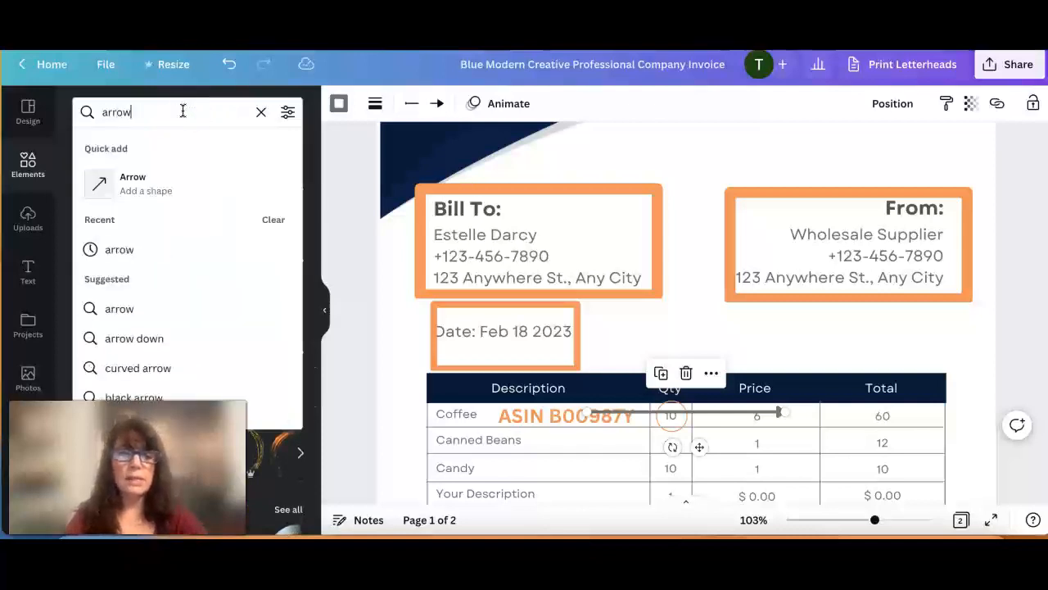
click(133, 178)
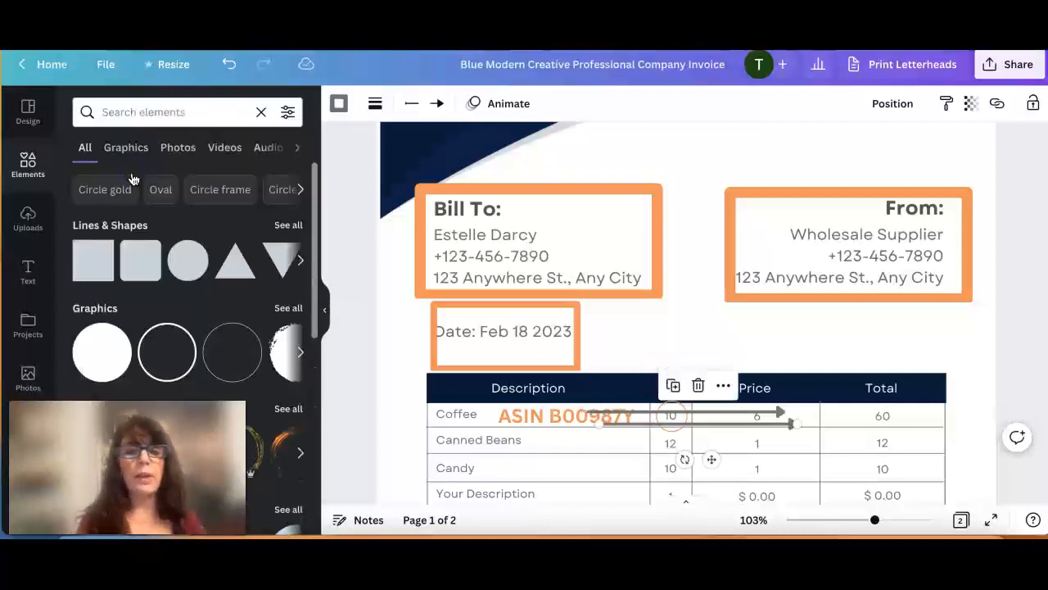
Browse the other shapes, search the graphics for "arrow" and add the thin, straight hand-drawn arrow to the invoice.
click(300, 260)
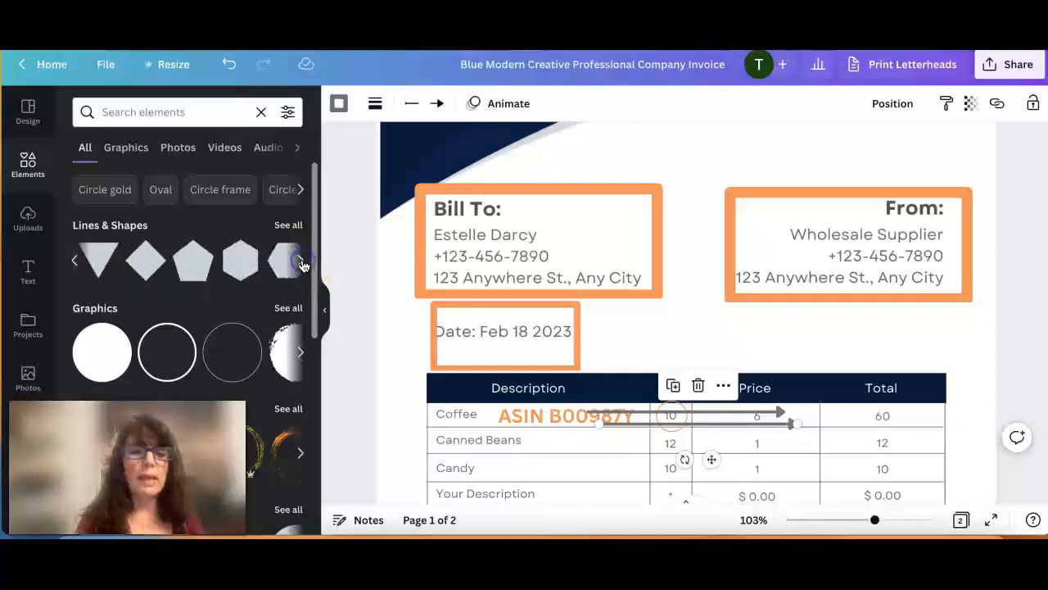
click(300, 260)
scroll(282, 295, down, 2)
scroll(278, 308, down, 3)
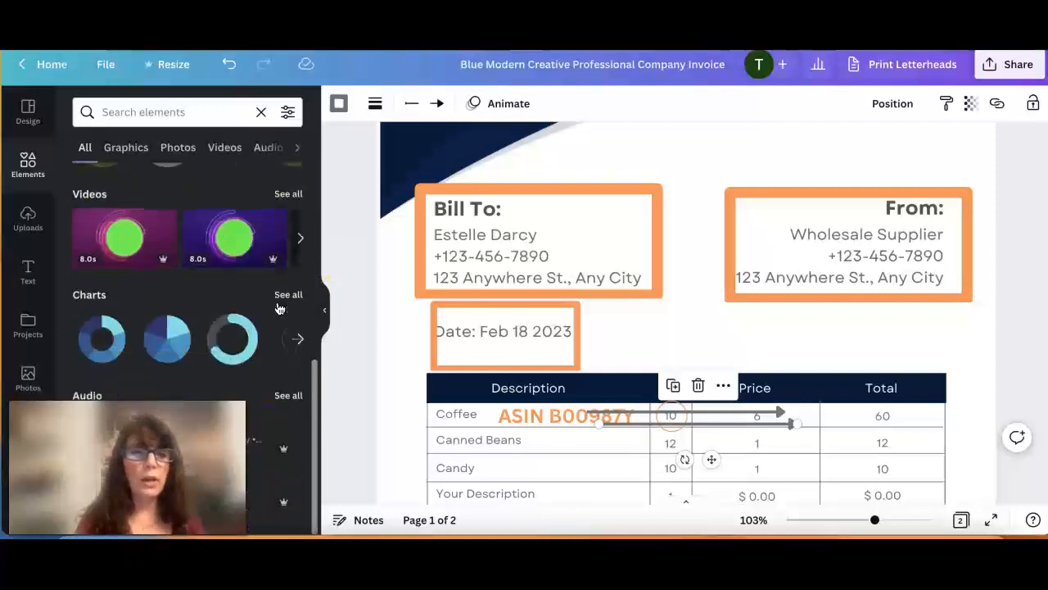
click(128, 149)
click(140, 112)
text(arrow)
key(Return)
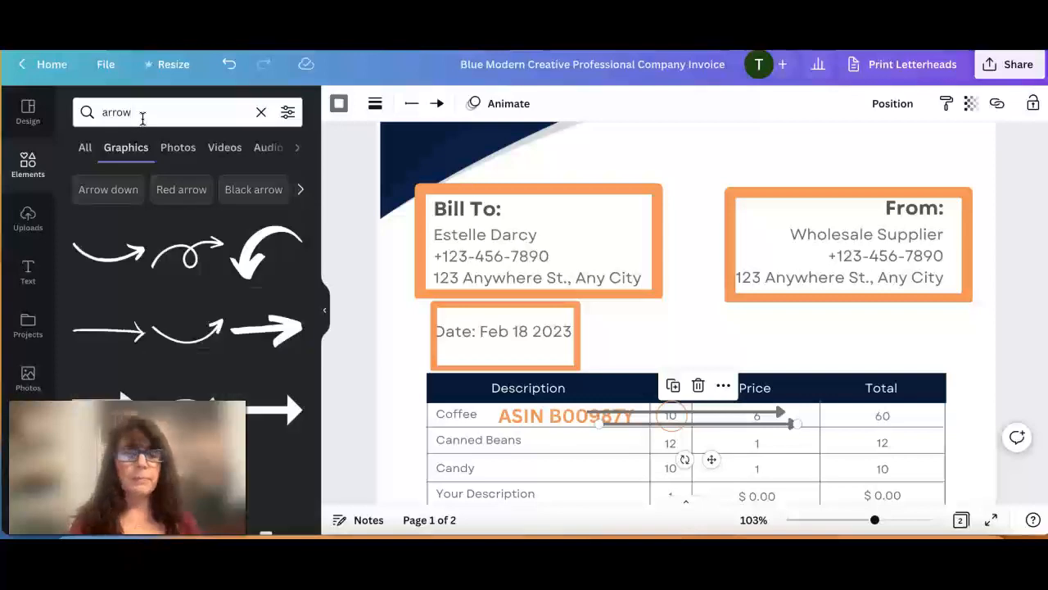
scroll(134, 304, down, 1)
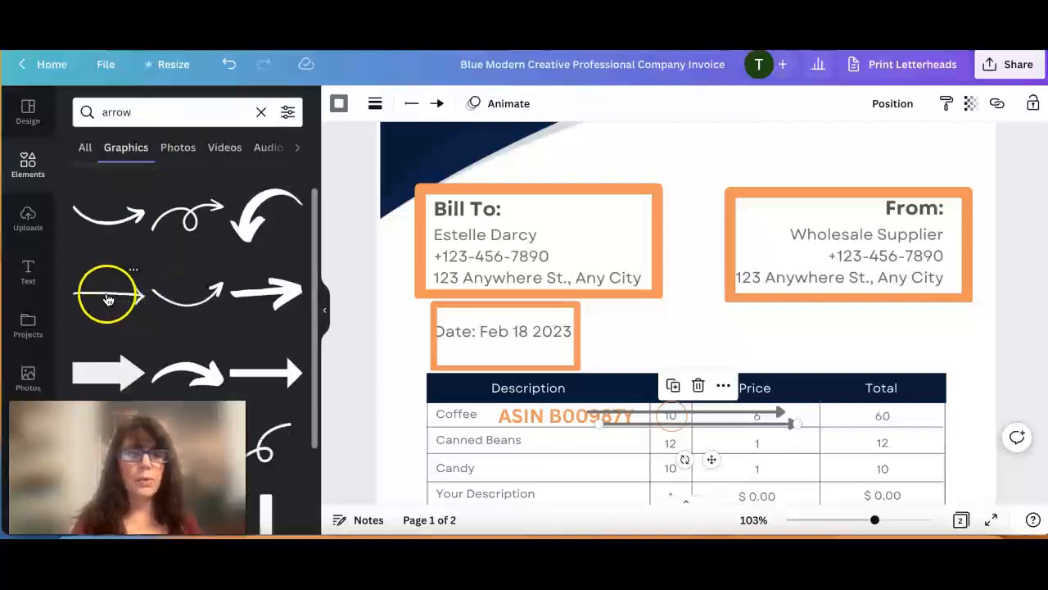
click(109, 297)
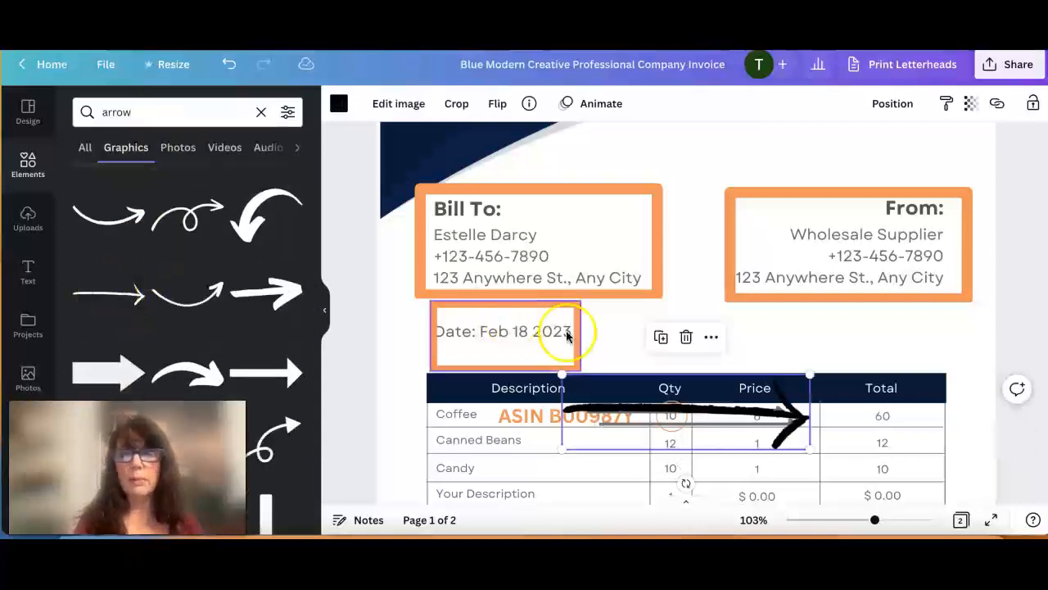
Shrink the hand-drawn arrow and place it inside the supplier box, pointing at "From:".
drag(731, 407, 710, 321)
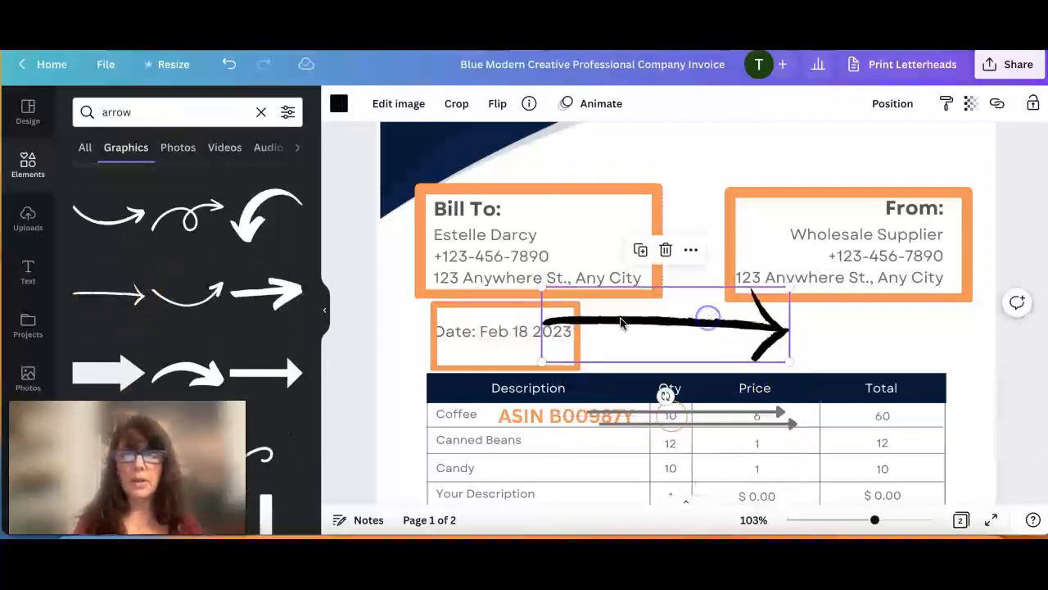
drag(541, 287, 777, 212)
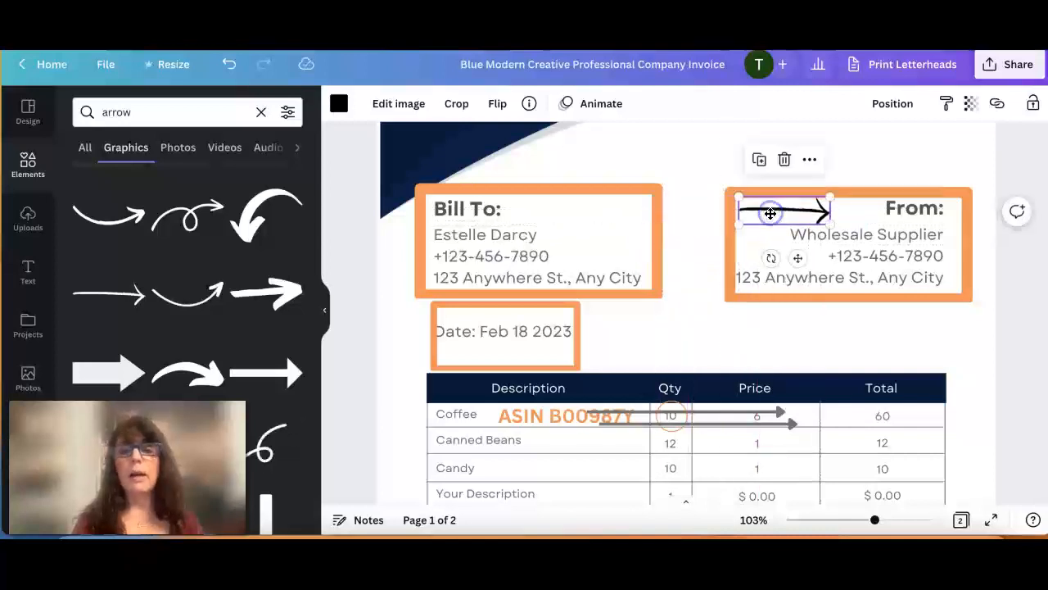
click(983, 319)
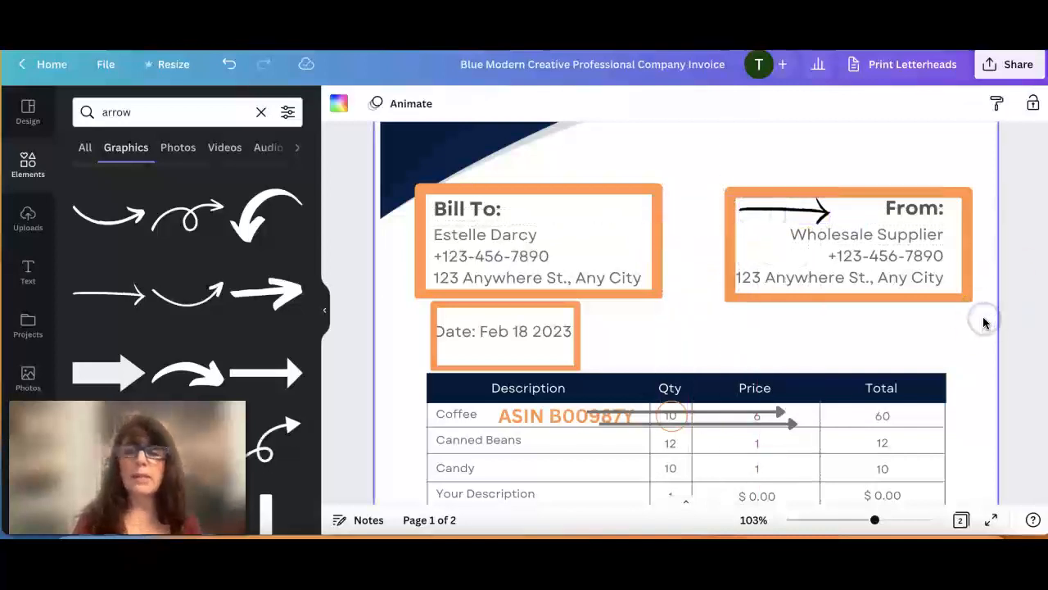
Choose PDF Standard as the design's download file type and close the sharing options without downloading.
click(1006, 73)
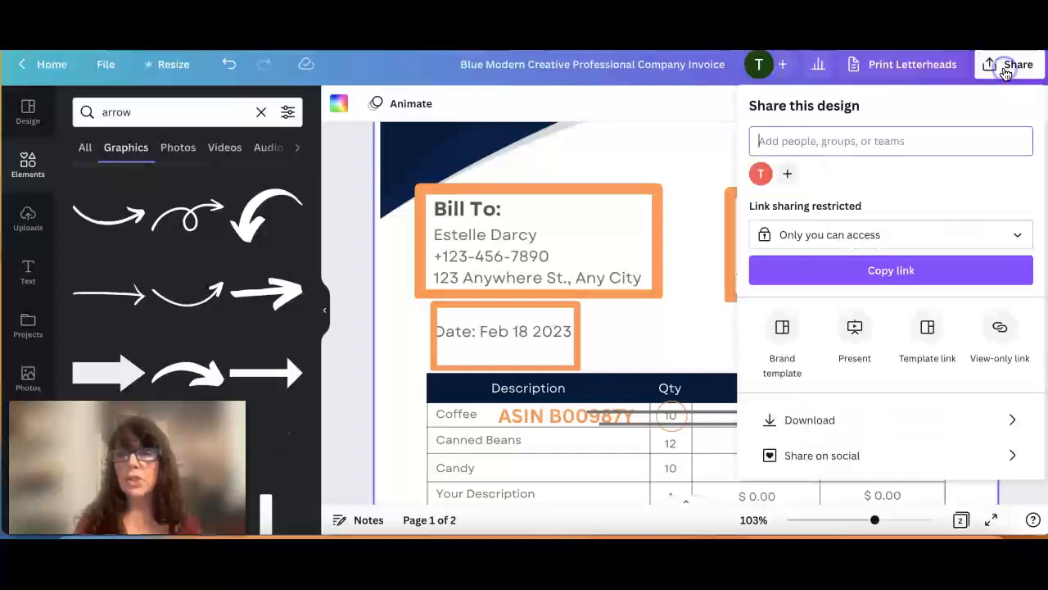
scroll(882, 257, down, 3)
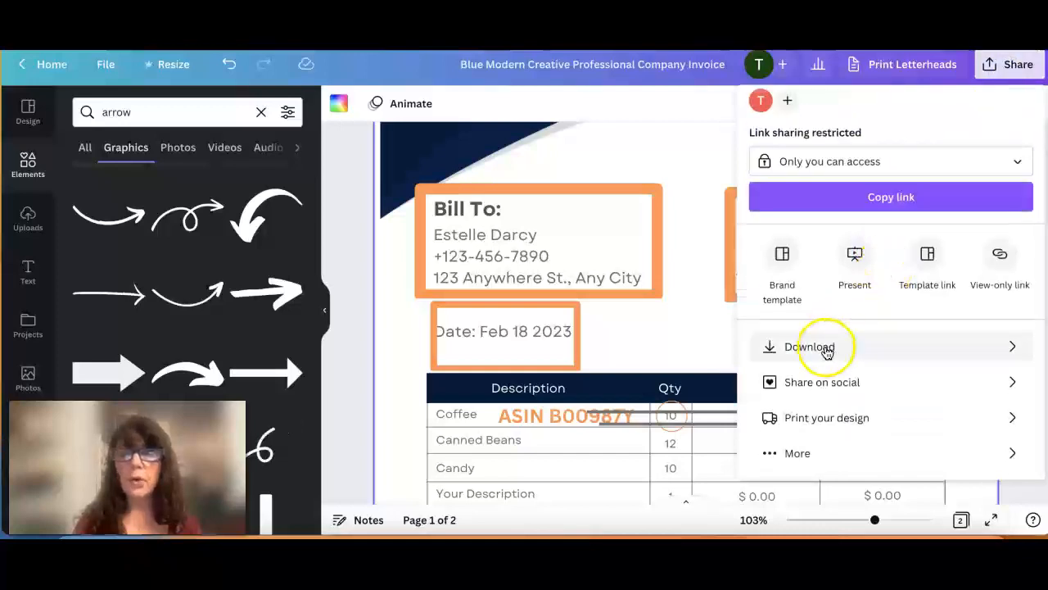
click(814, 346)
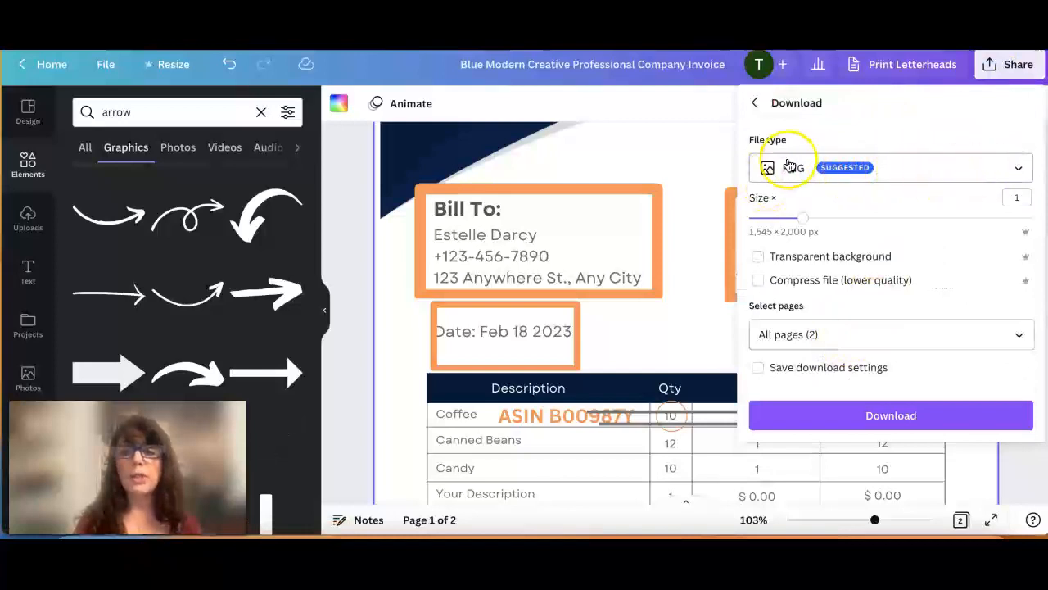
click(958, 169)
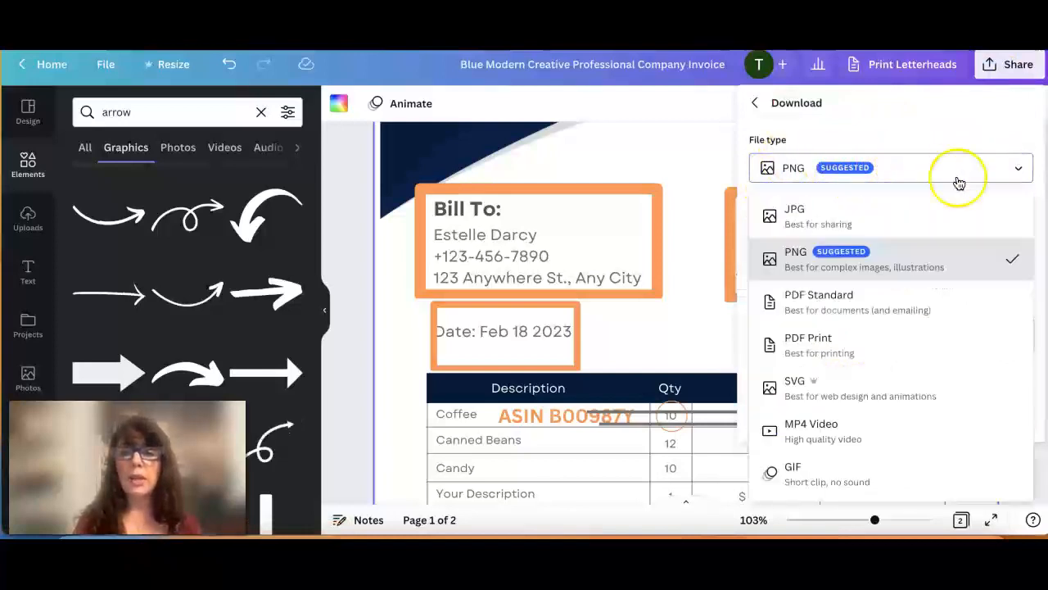
click(845, 315)
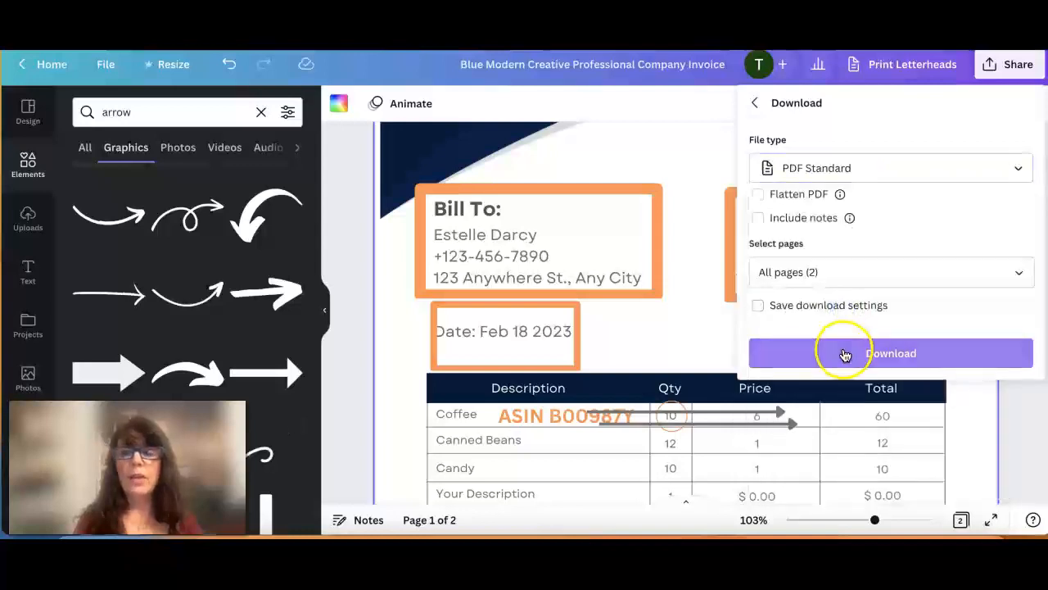
click(684, 110)
Review the brand selling application's document requirements on page 2 and compare them with the annotated invoice on page 1.
scroll(662, 286, down, 5)
scroll(656, 291, down, 10)
scroll(655, 288, down, 2)
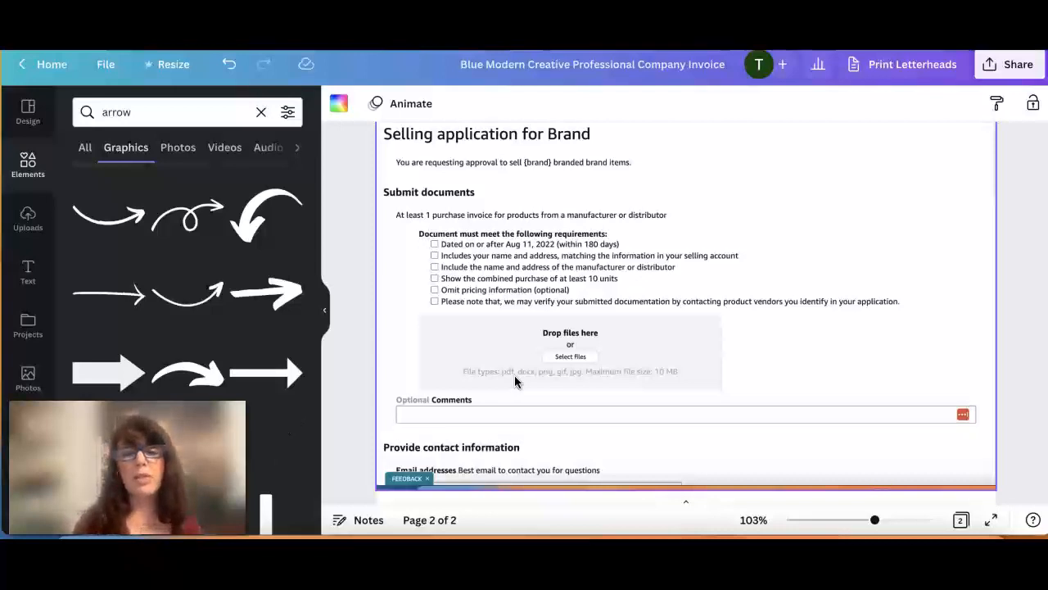
scroll(515, 381, up, 8)
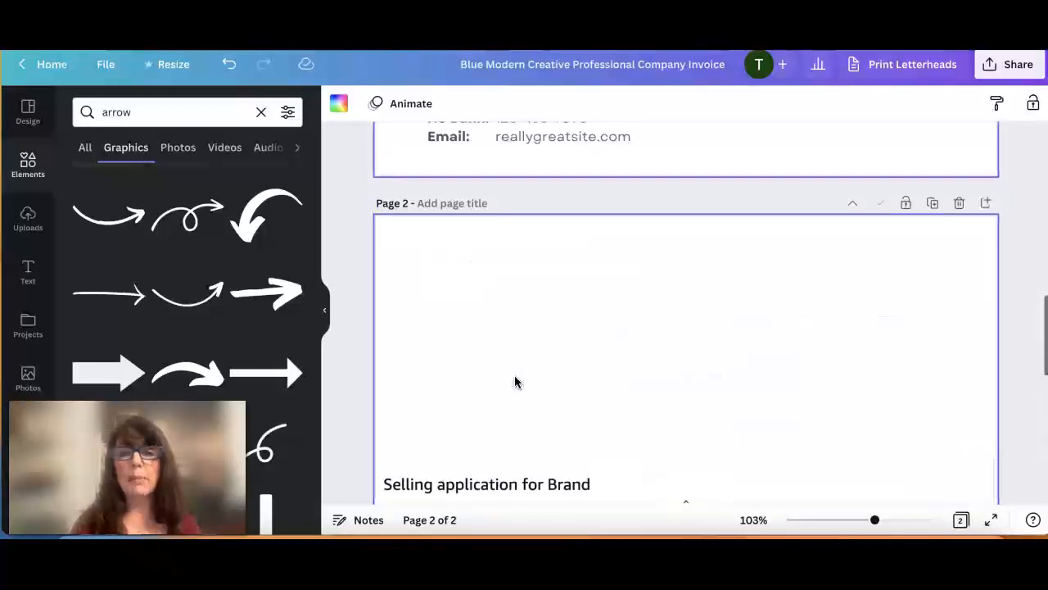
click(487, 303)
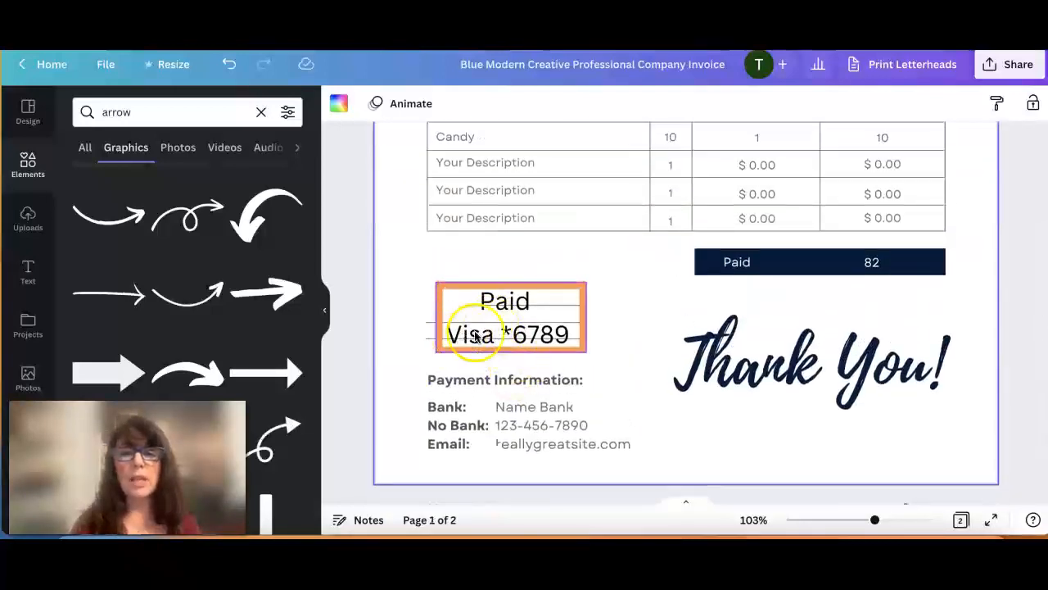
scroll(515, 328, up, 3)
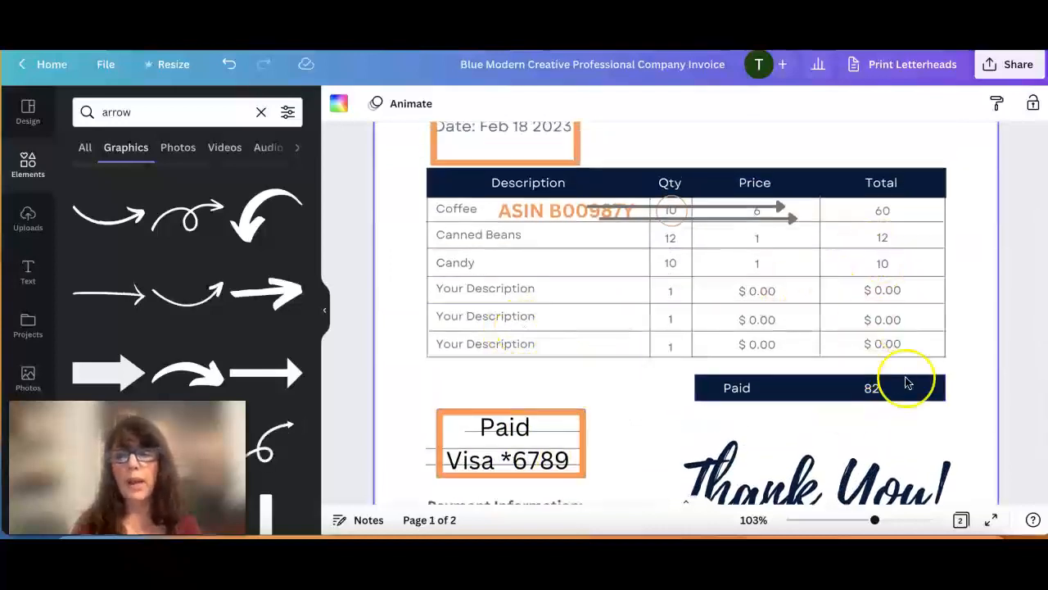
scroll(756, 291, up, 3)
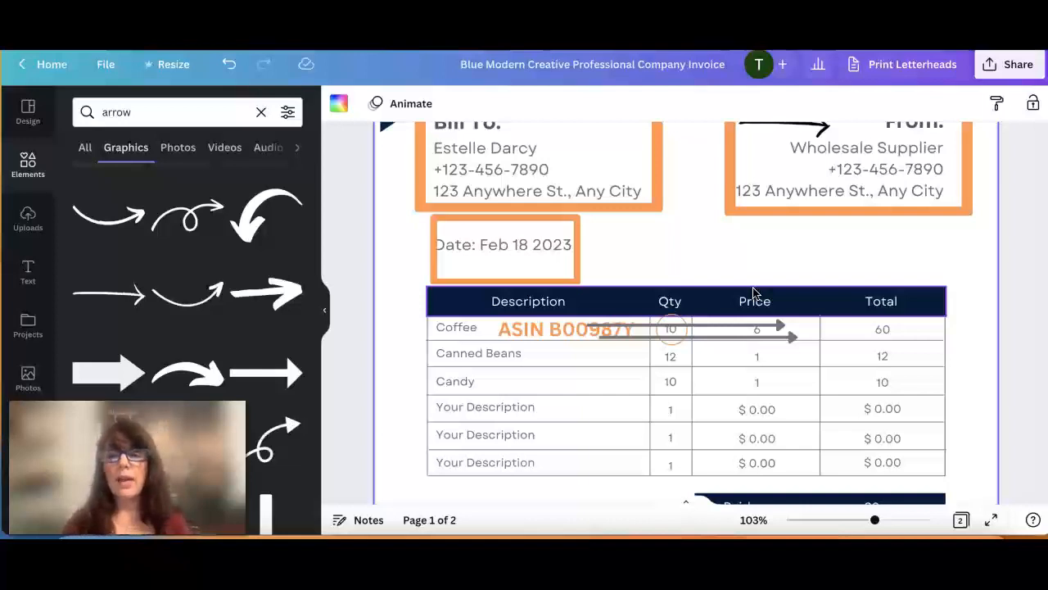
scroll(687, 240, down, 1)
scroll(686, 240, up, 5)
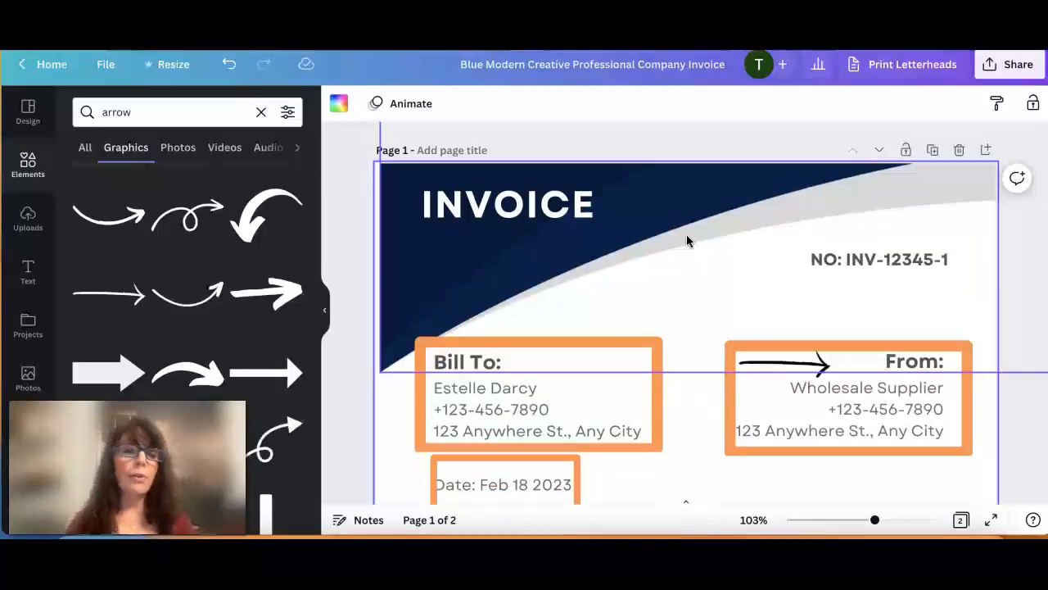
click(601, 171)
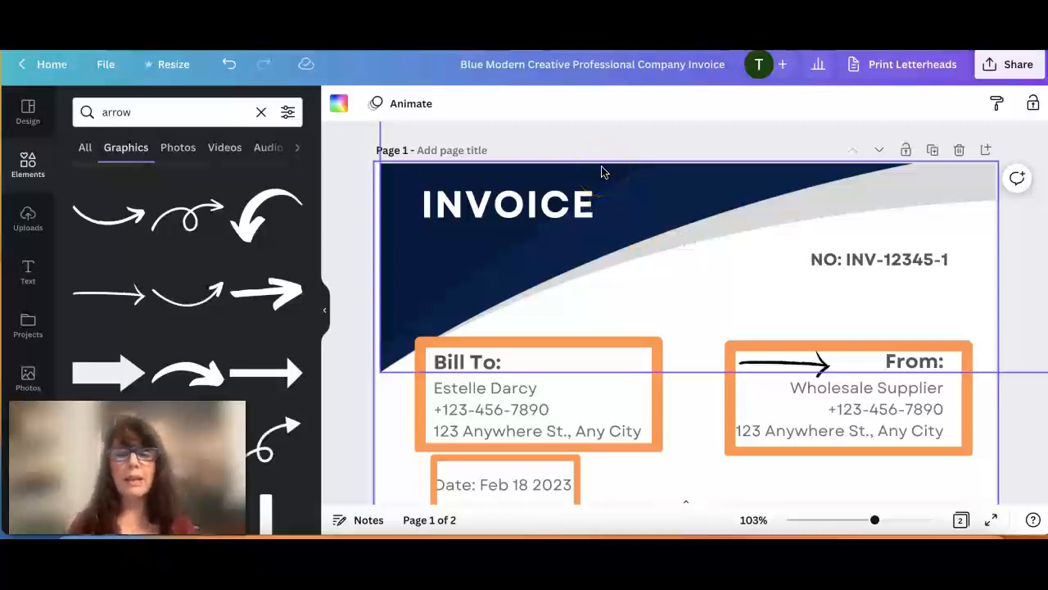
click(552, 139)
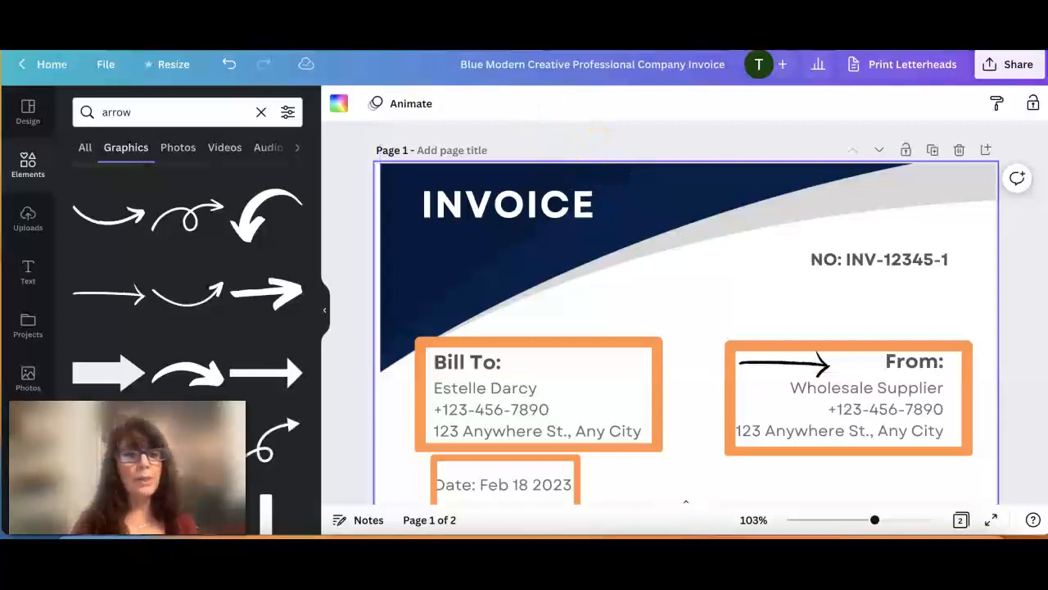